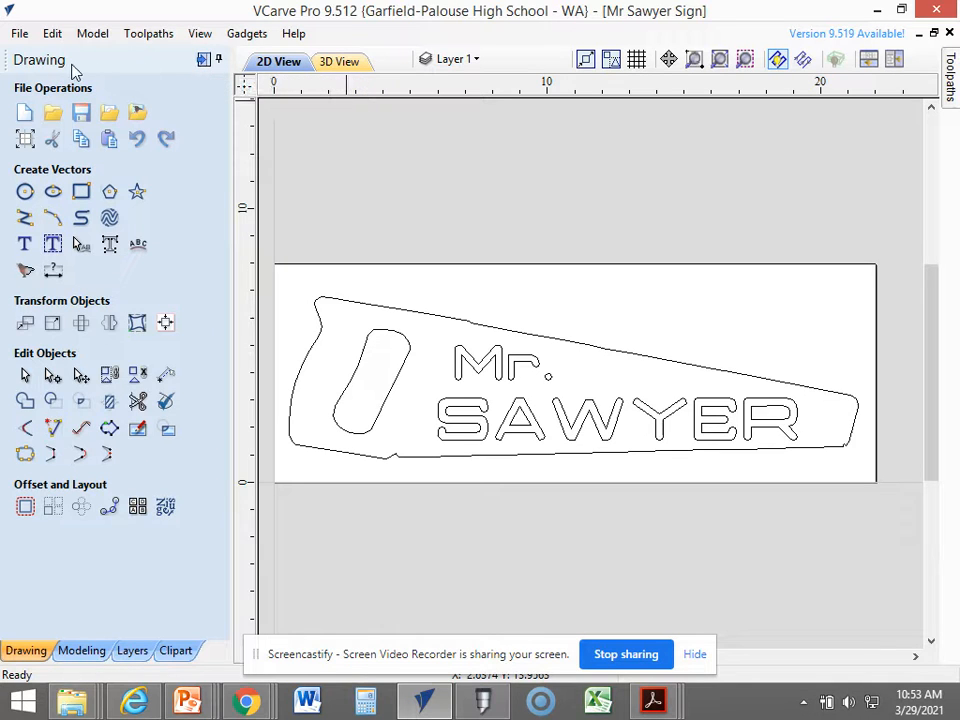
Start a 2D Profile Toolpath on the saw outline and handle opening with a cut depth of 0.75 inches.
{"action": "left_click", "coordinate": [203, 62]}
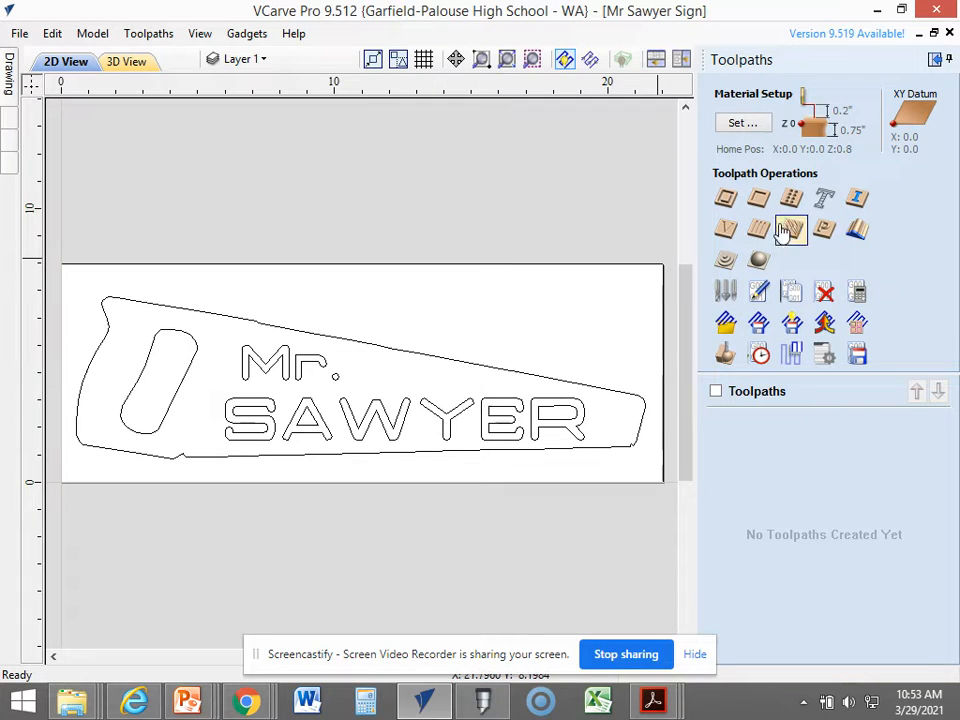
{"action": "left_click", "coordinate": [503, 372]}
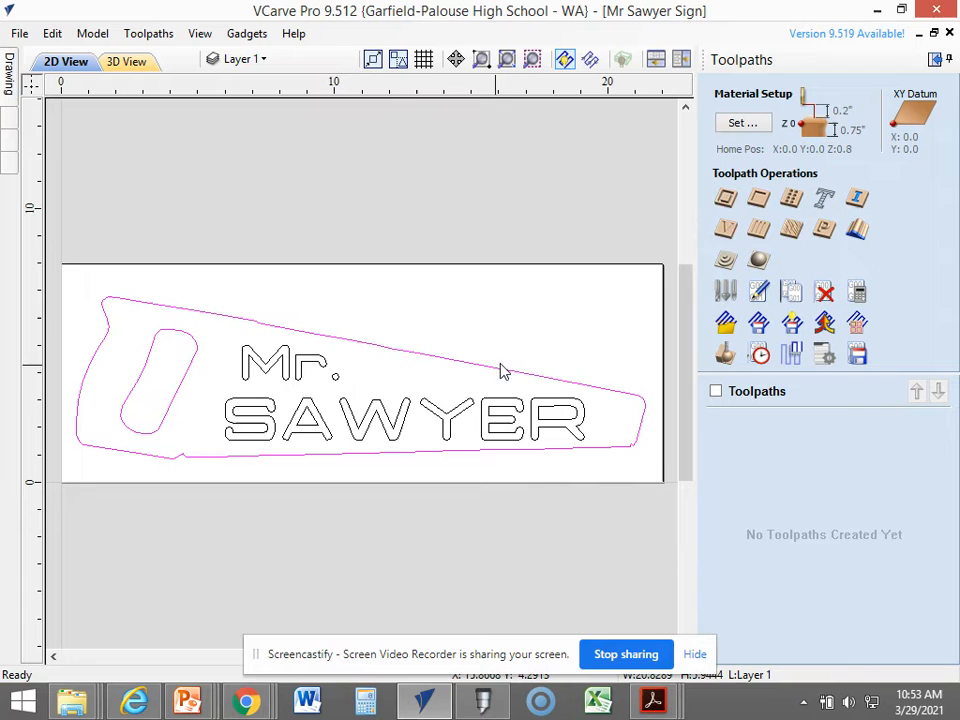
{"action": "left_click", "coordinate": [727, 203]}
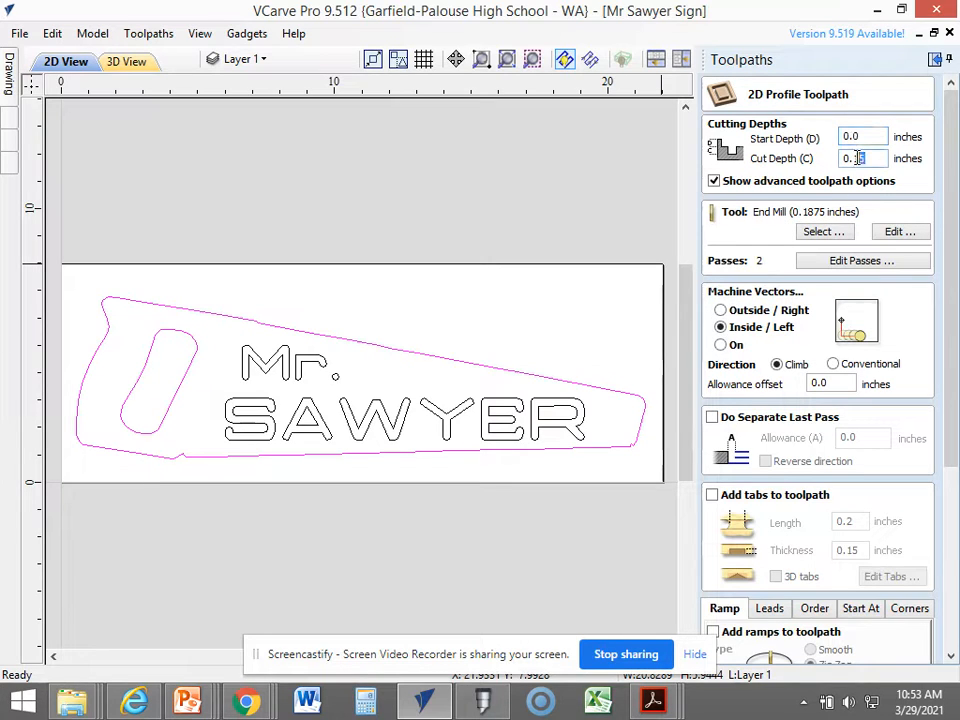
{"action": "double_click", "coordinate": [843, 158]}
{"action": "type", "text": "75"}
{"action": "key", "text": "BackSpace"}
{"action": "key", "text": "BackSpace"}
{"action": "type", "text": ".75"}
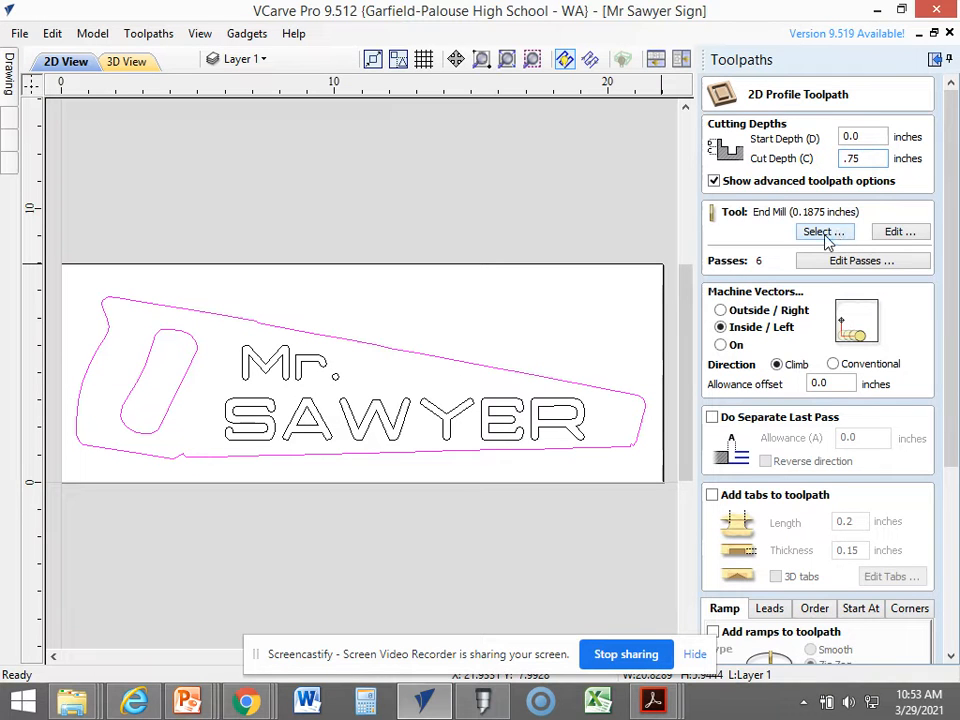
Choose the 0.1875 inch imperial end mill for the profile cut and set its spindle speed to 12000 r.p.m.
{"action": "left_click", "coordinate": [822, 232]}
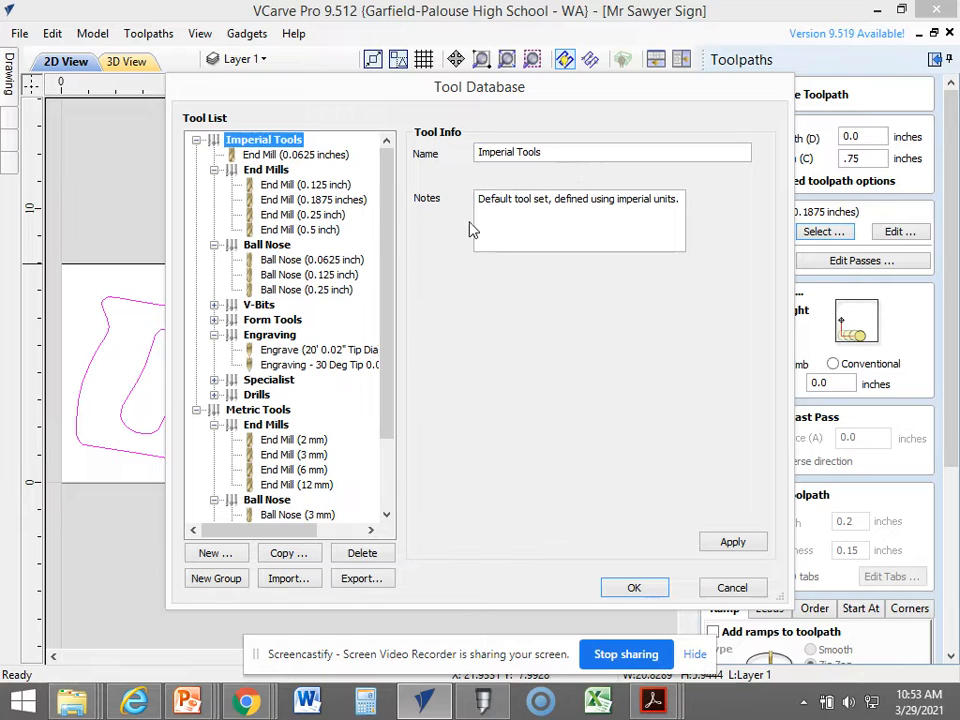
{"action": "left_click", "coordinate": [323, 200]}
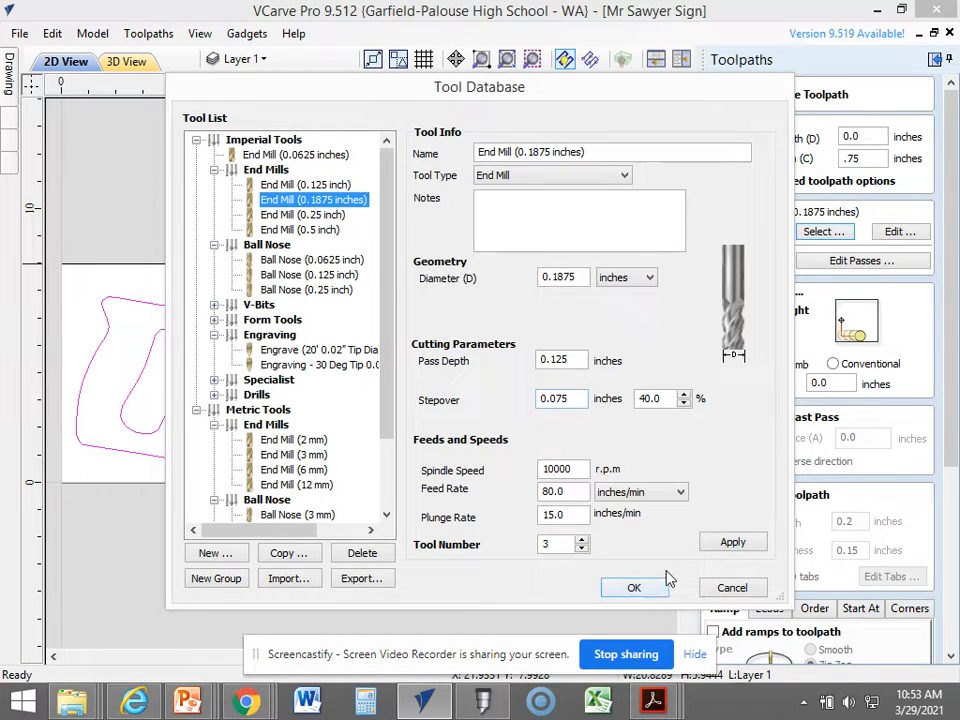
{"action": "double_click", "coordinate": [557, 469]}
{"action": "type", "text": "12000"}
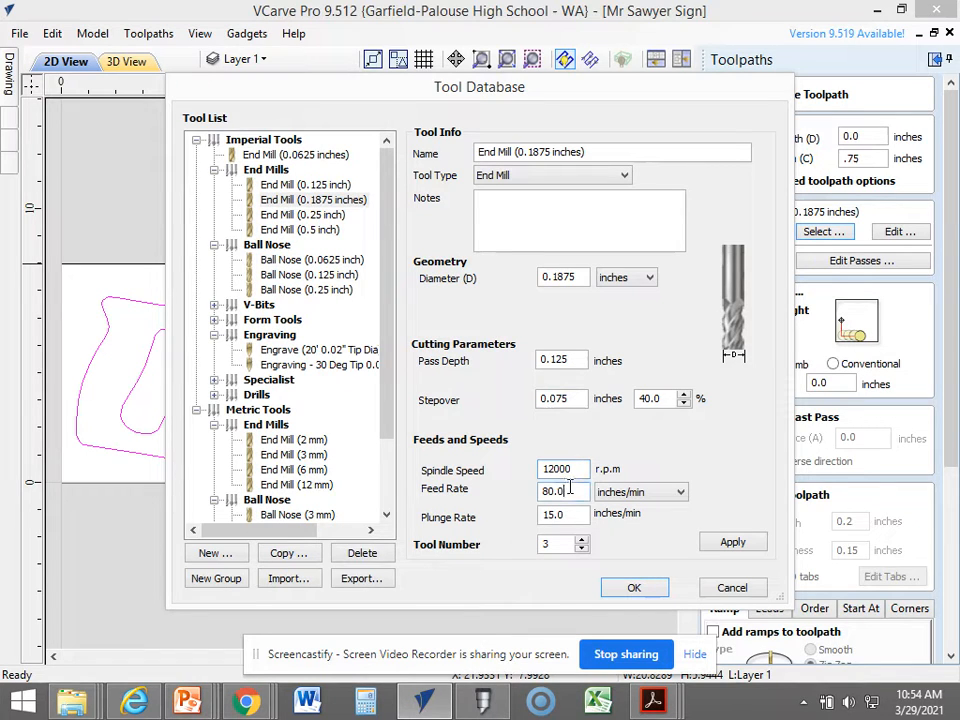
{"action": "left_click_drag", "start_coordinate": [570, 490], "coordinate": [532, 492]}
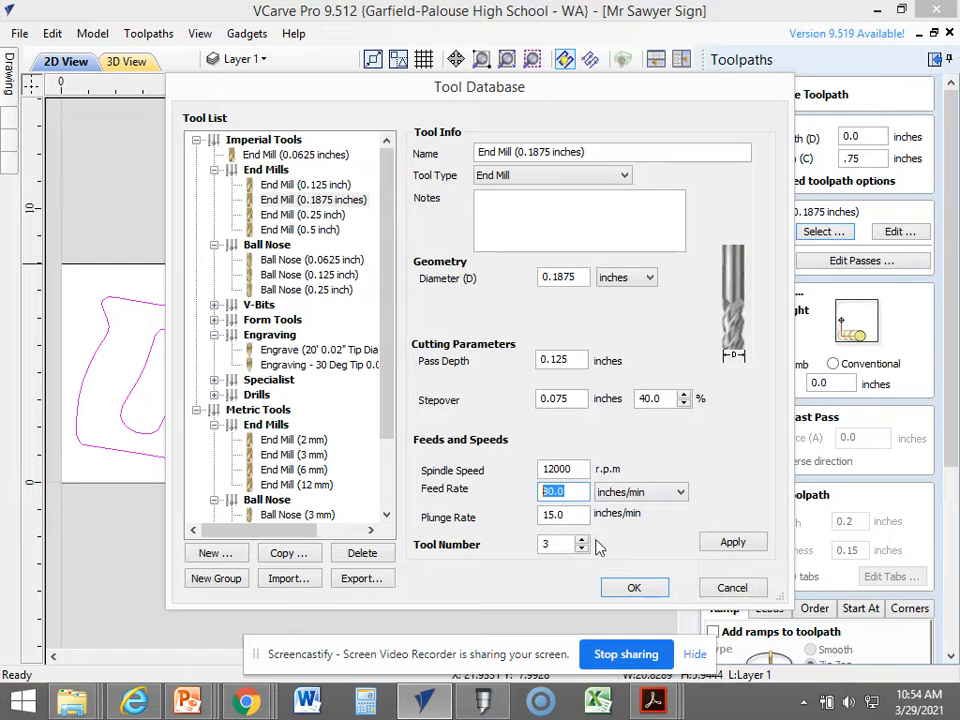
{"action": "left_click", "coordinate": [634, 587]}
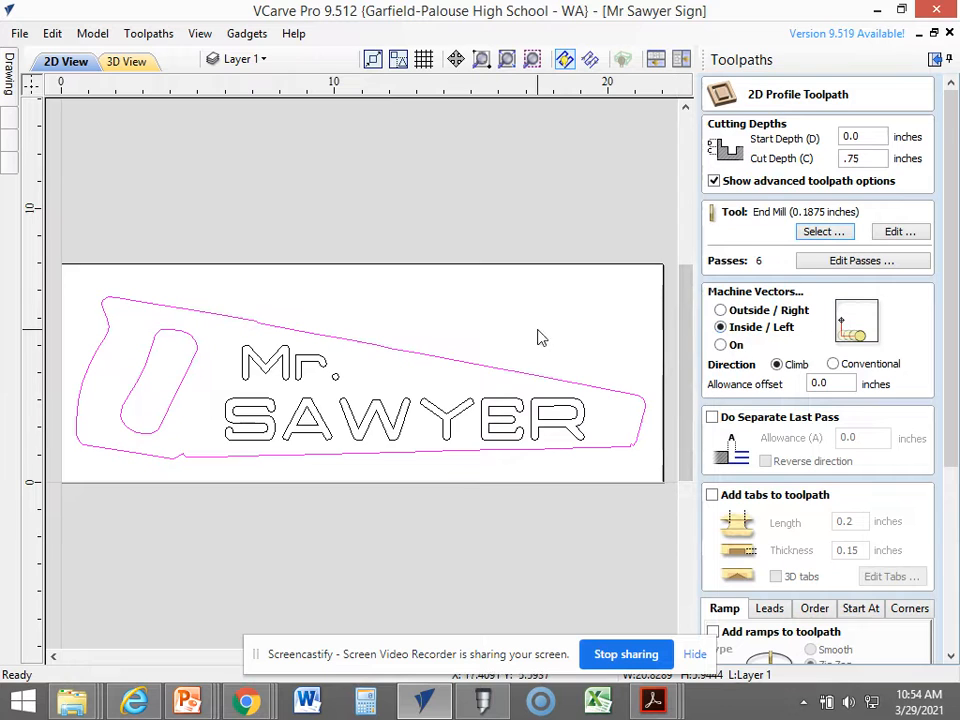
Set the saw profile to machine Outside / Right of the vectors and calculate the toolpath.
{"action": "left_click_drag", "start_coordinate": [949, 268], "coordinate": [950, 219]}
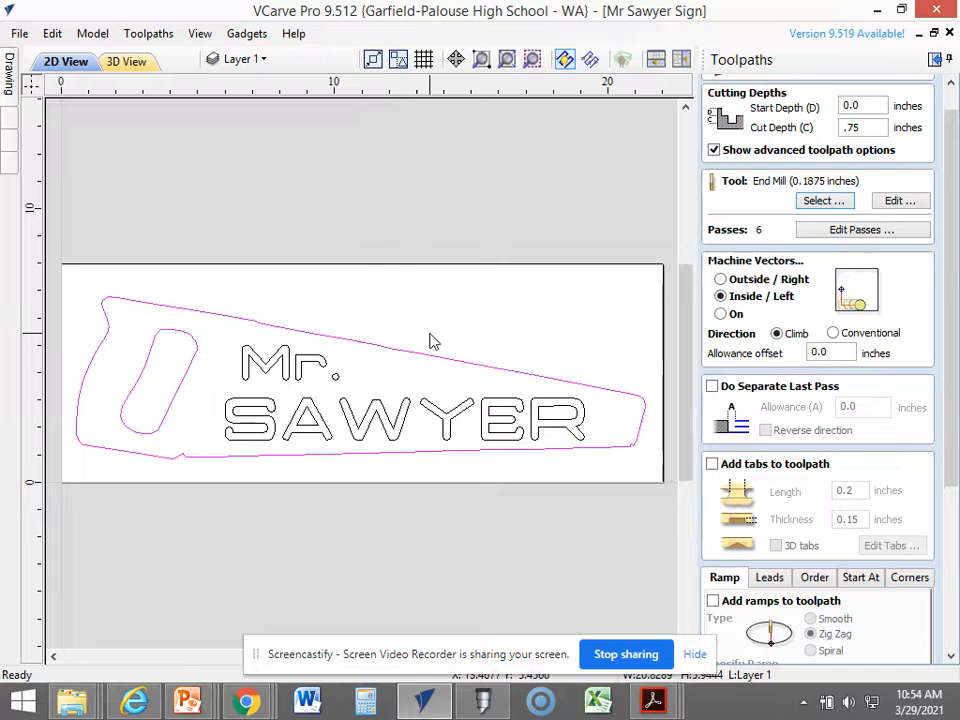
{"action": "left_click", "coordinate": [723, 281]}
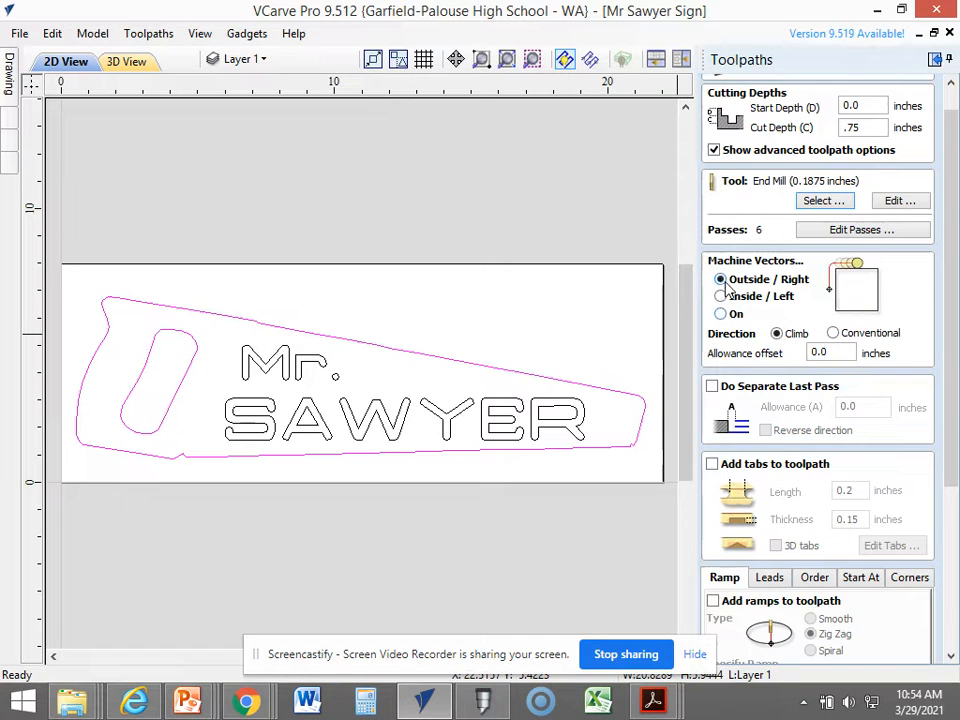
{"action": "left_click_drag", "start_coordinate": [945, 285], "coordinate": [946, 503]}
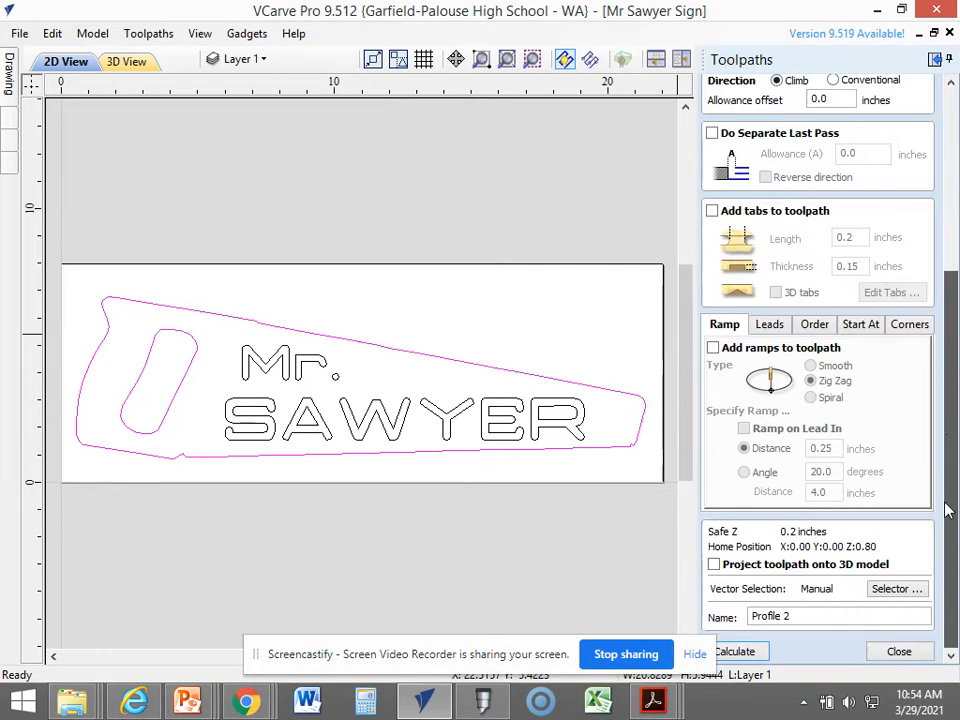
{"action": "left_click", "coordinate": [748, 652]}
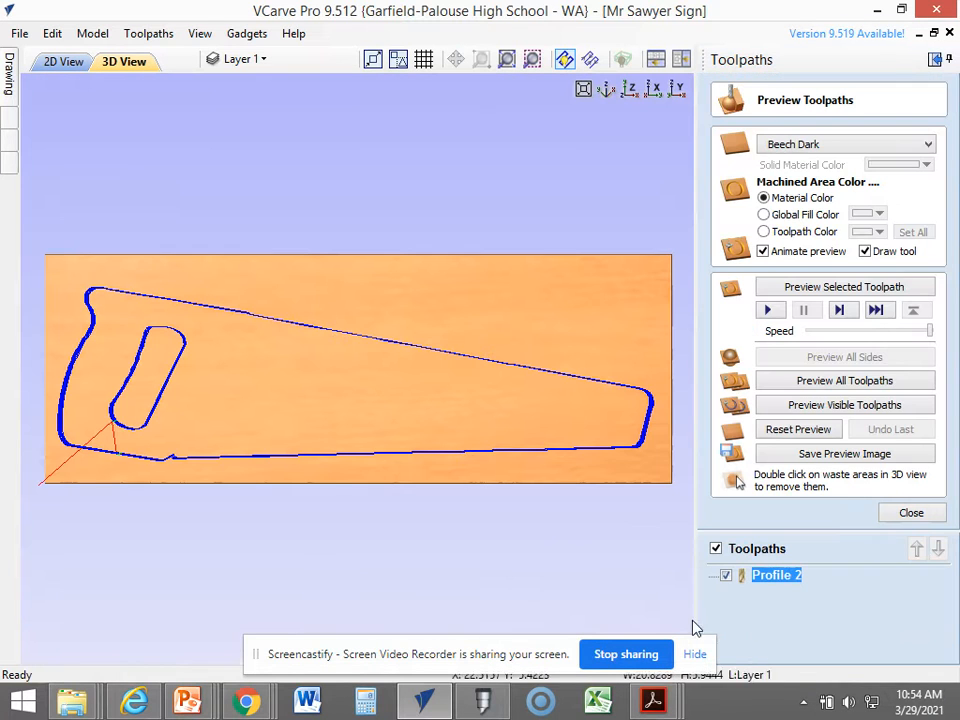
Preview all toolpaths in 3D and examine the cut around the saw outline and handle opening.
{"action": "left_click", "coordinate": [786, 384]}
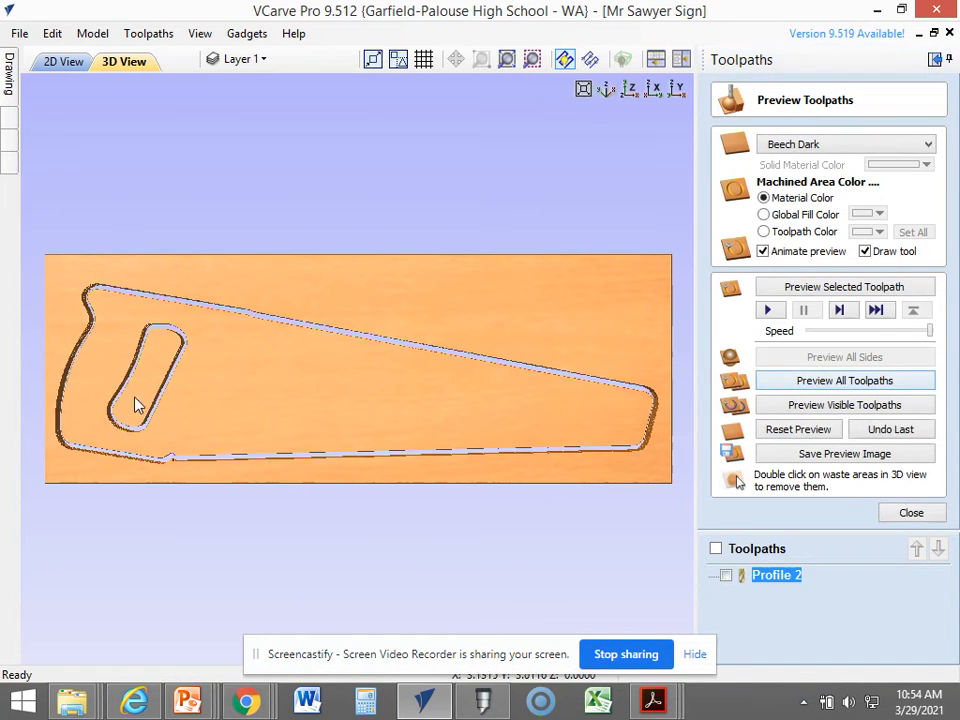
{"action": "scroll", "coordinate": [171, 400], "scroll_direction": "up", "scroll_amount": 5}
{"action": "scroll", "coordinate": [186, 384], "scroll_direction": "down", "scroll_amount": 2}
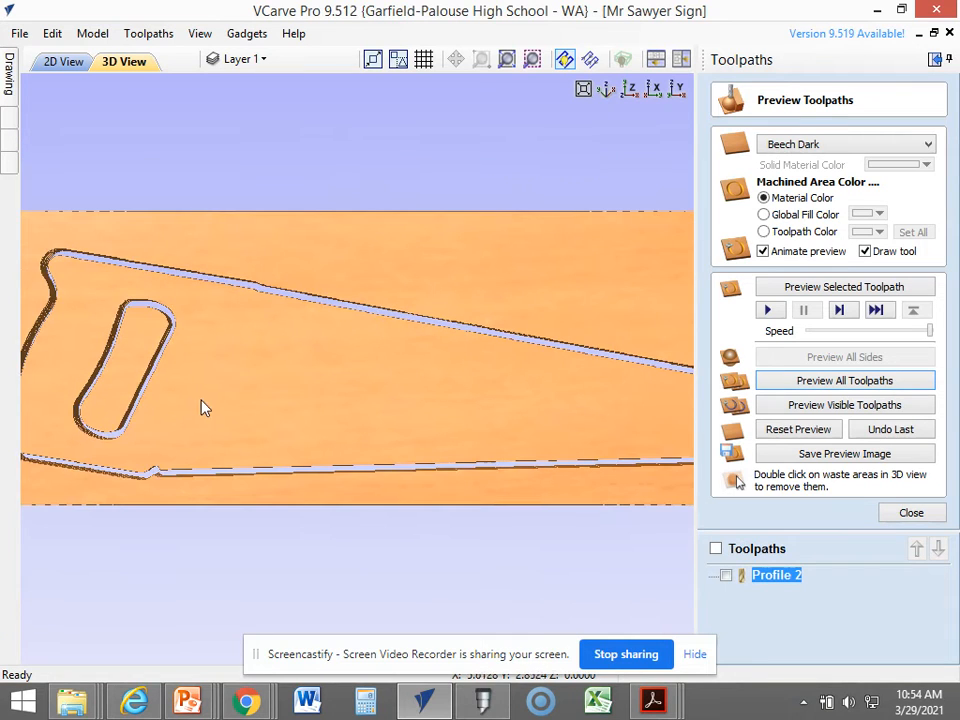
{"action": "mouse_move", "coordinate": [414, 409]}
{"action": "middle_mouse_down"}
{"action": "mouse_move", "coordinate": [440, 394]}
{"action": "mouse_move", "coordinate": [409, 401]}
{"action": "middle_mouse_up"}
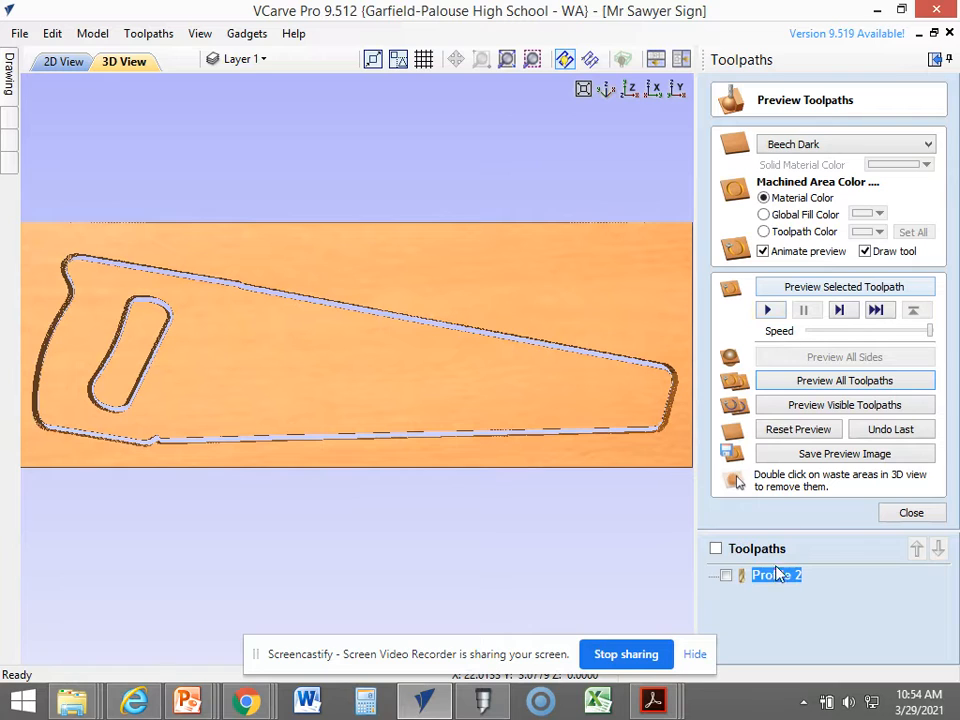
Start a new 2D Profile Toolpath on both lines of lettering inside the saw with a cut depth of .150 inches.
{"action": "left_click", "coordinate": [66, 62]}
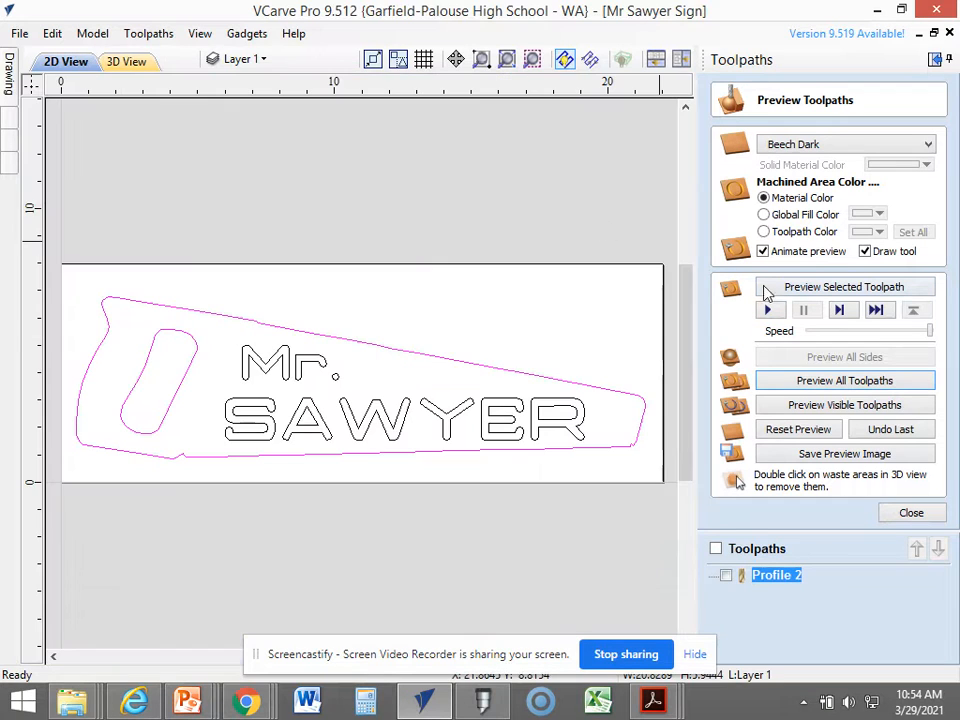
{"action": "left_click", "coordinate": [910, 514]}
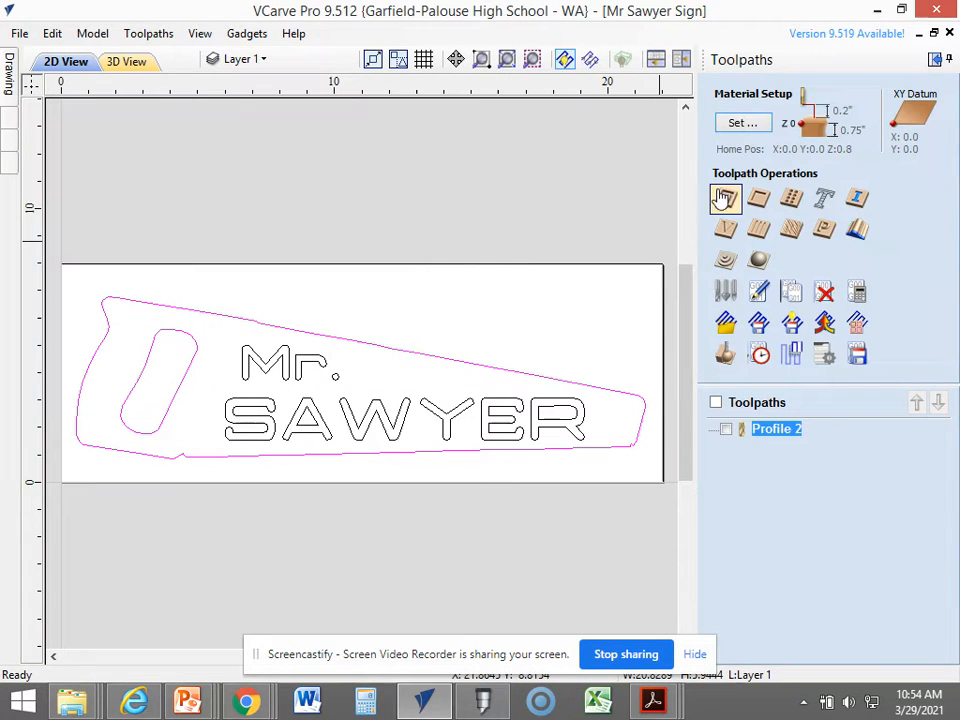
{"action": "left_click", "coordinate": [508, 195]}
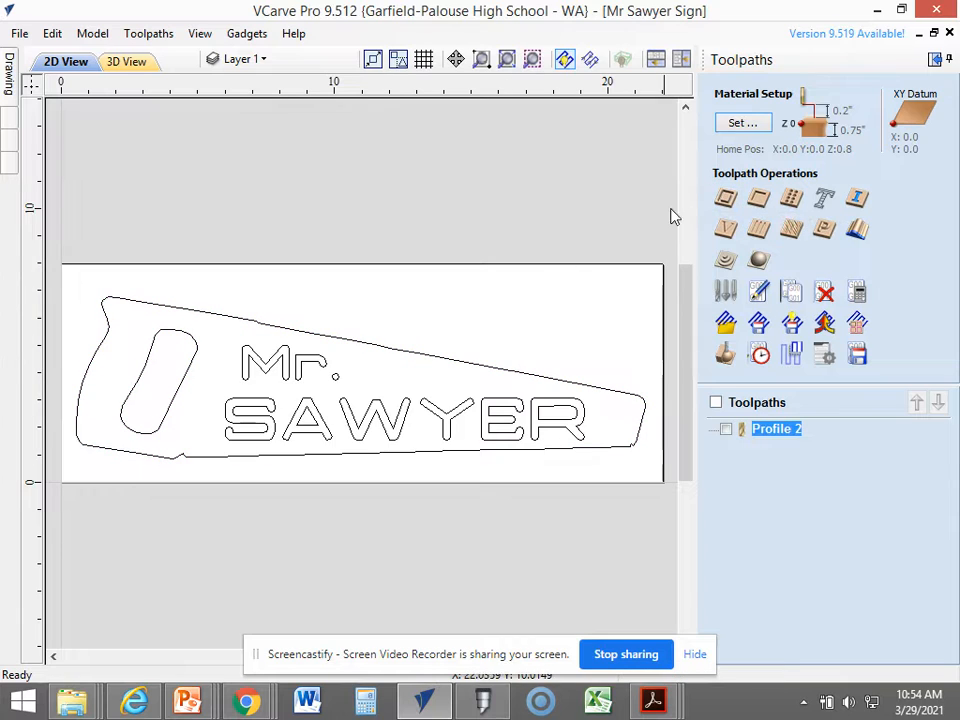
{"action": "left_click", "coordinate": [301, 362]}
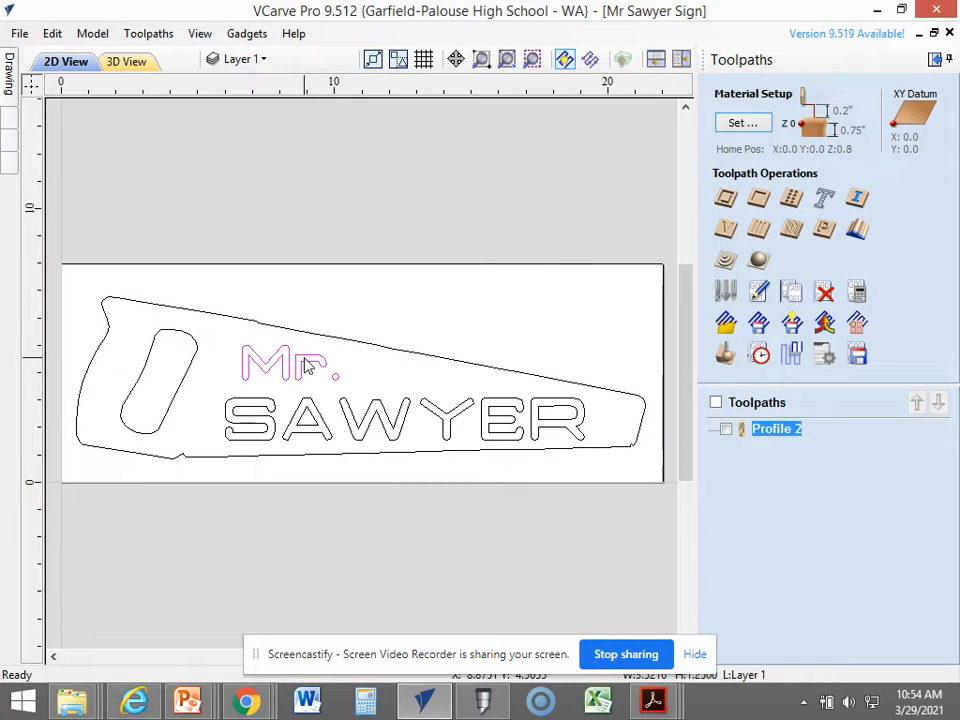
{"action": "left_click", "coordinate": [317, 420], "text": "shift"}
{"action": "left_click", "coordinate": [735, 201]}
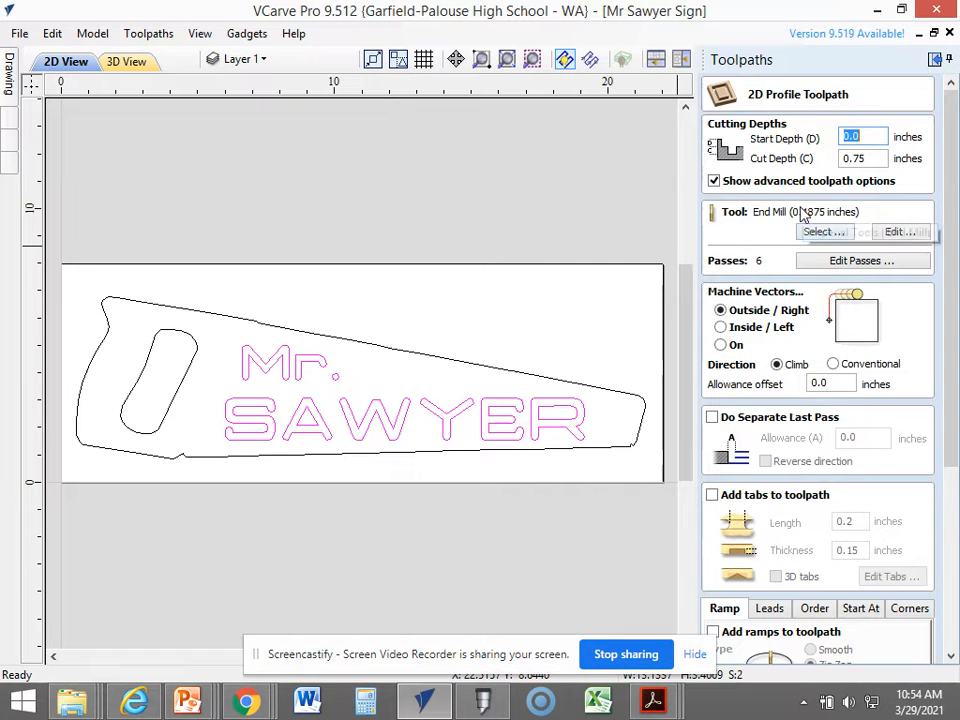
{"action": "left_click", "coordinate": [885, 158]}
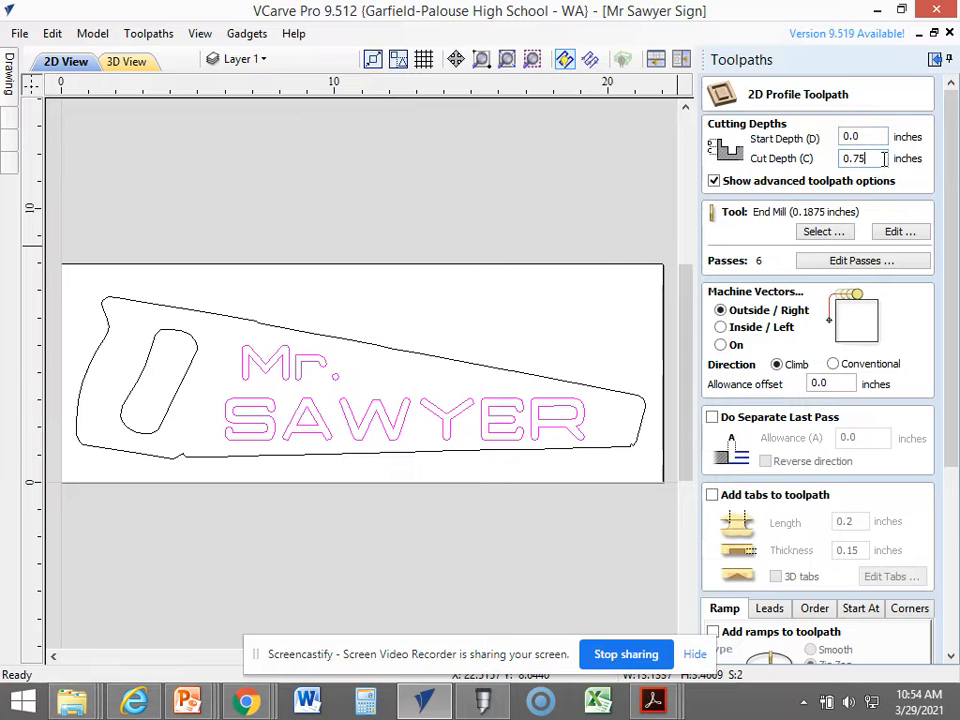
{"action": "double_click", "coordinate": [865, 159]}
{"action": "type", "text": ".150"}
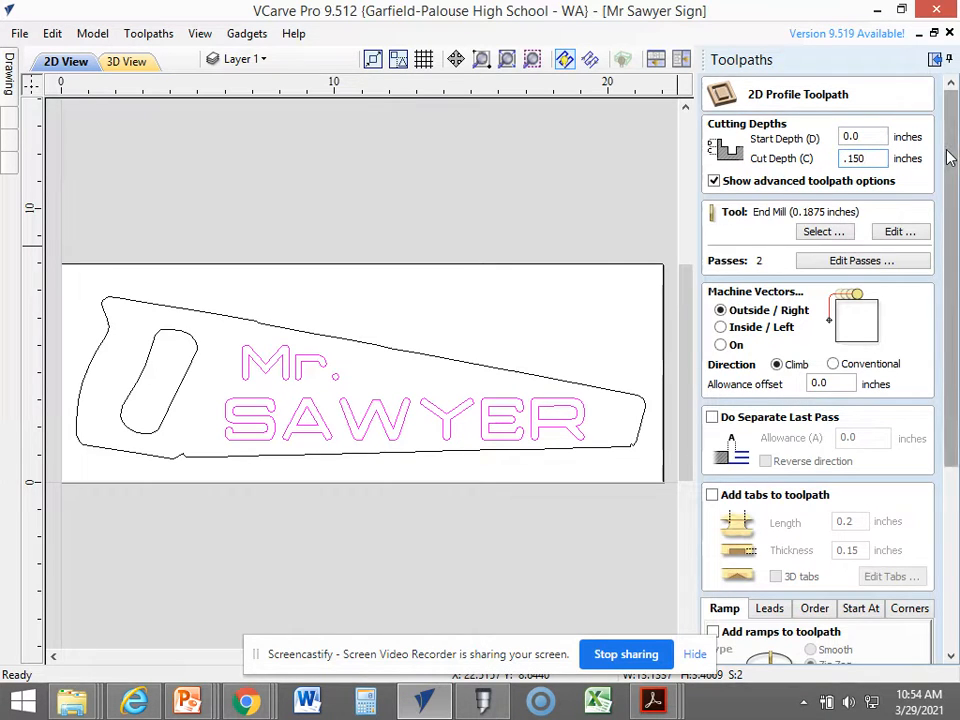
Name the new profile toolpath Lettering and calculate it.
{"action": "left_click_drag", "start_coordinate": [950, 158], "coordinate": [954, 366]}
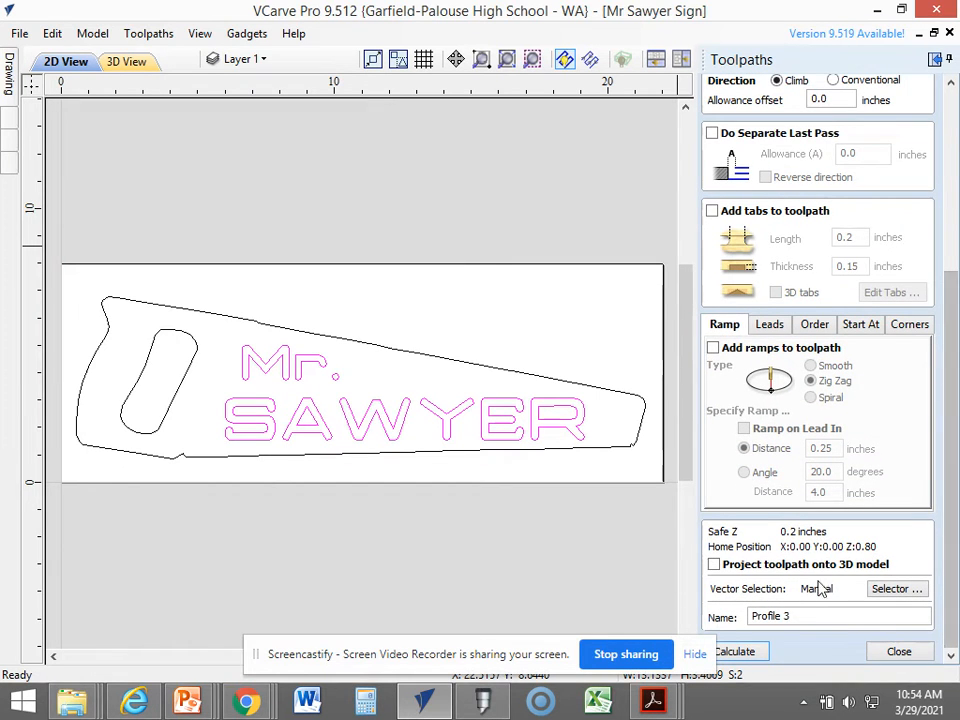
{"action": "left_click_drag", "start_coordinate": [810, 617], "coordinate": [773, 617]}
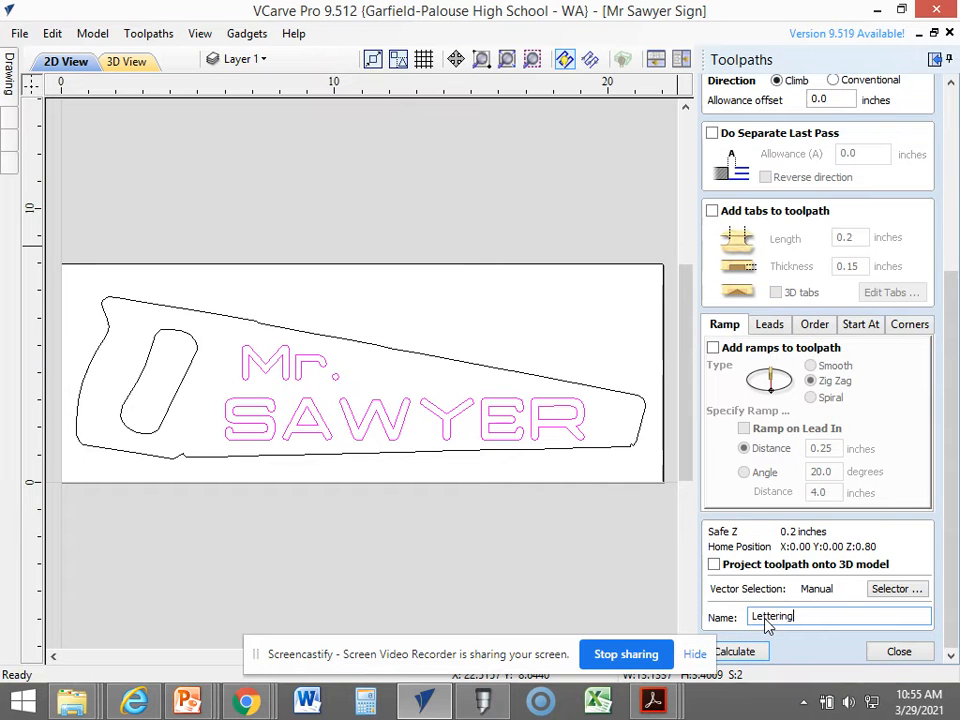
{"action": "left_click", "coordinate": [735, 651]}
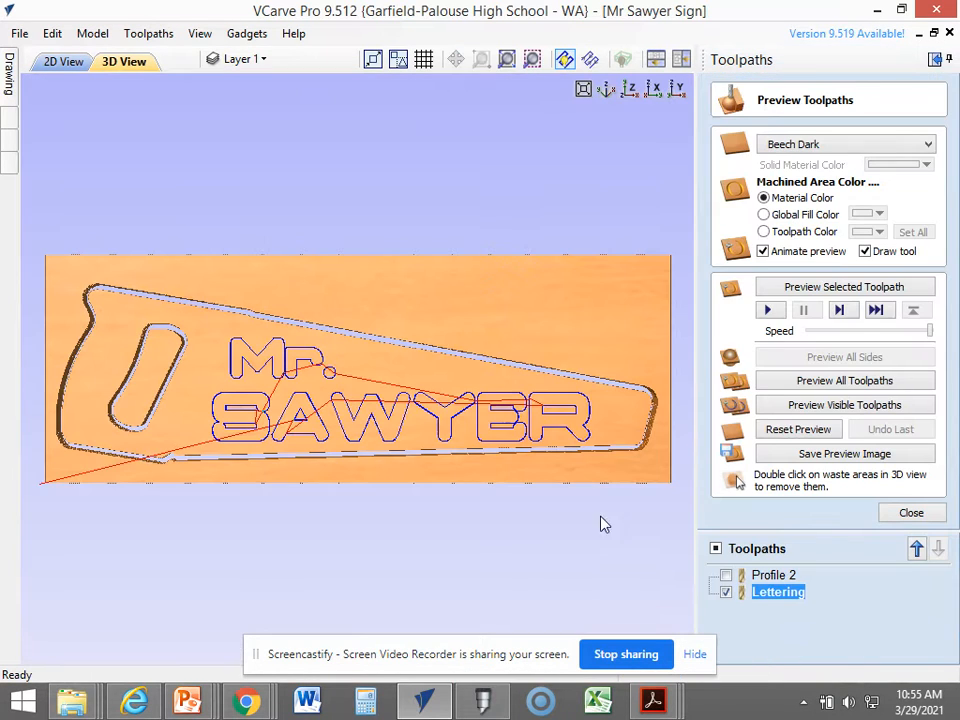
Reset the preview, show Profile 2 alongside Lettering, and preview all toolpaths to inspect the carved letters.
{"action": "left_click", "coordinate": [789, 432]}
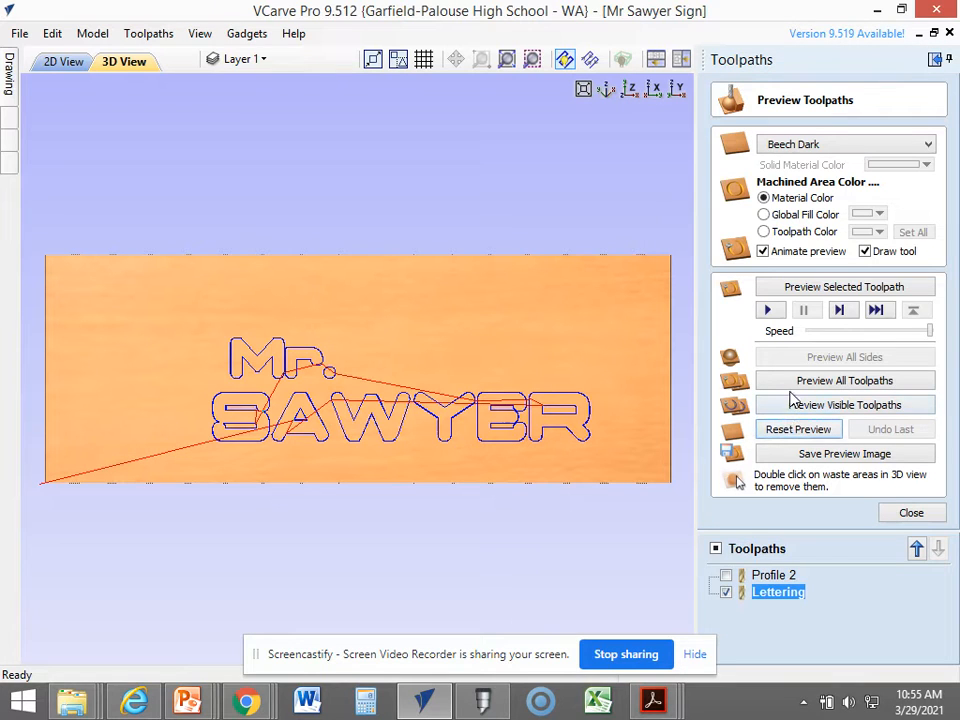
{"action": "left_click", "coordinate": [727, 575]}
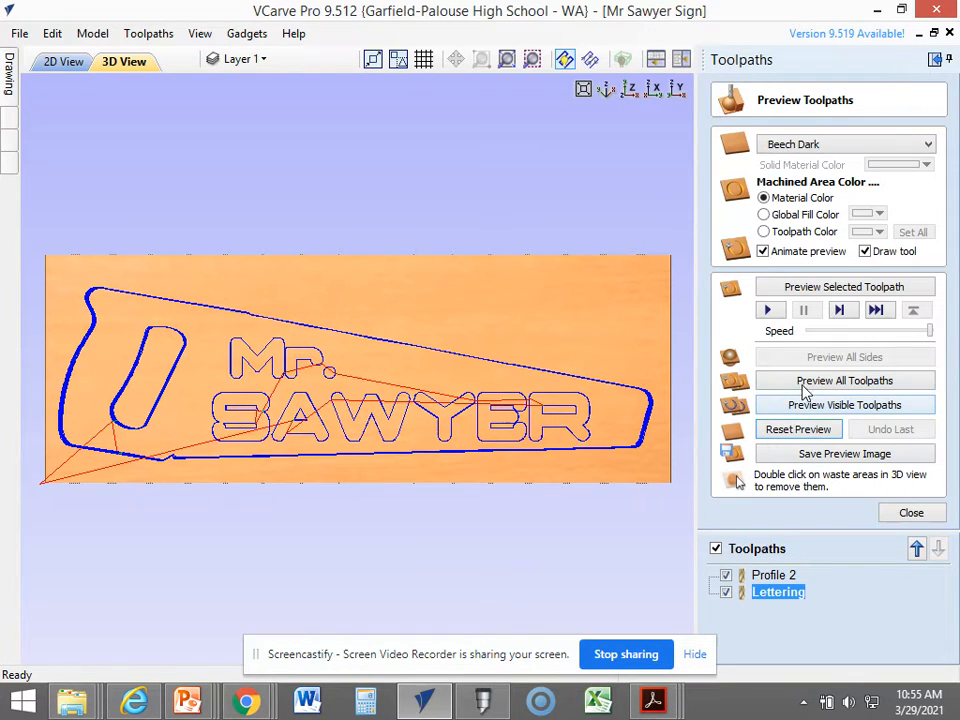
{"action": "left_click", "coordinate": [825, 386]}
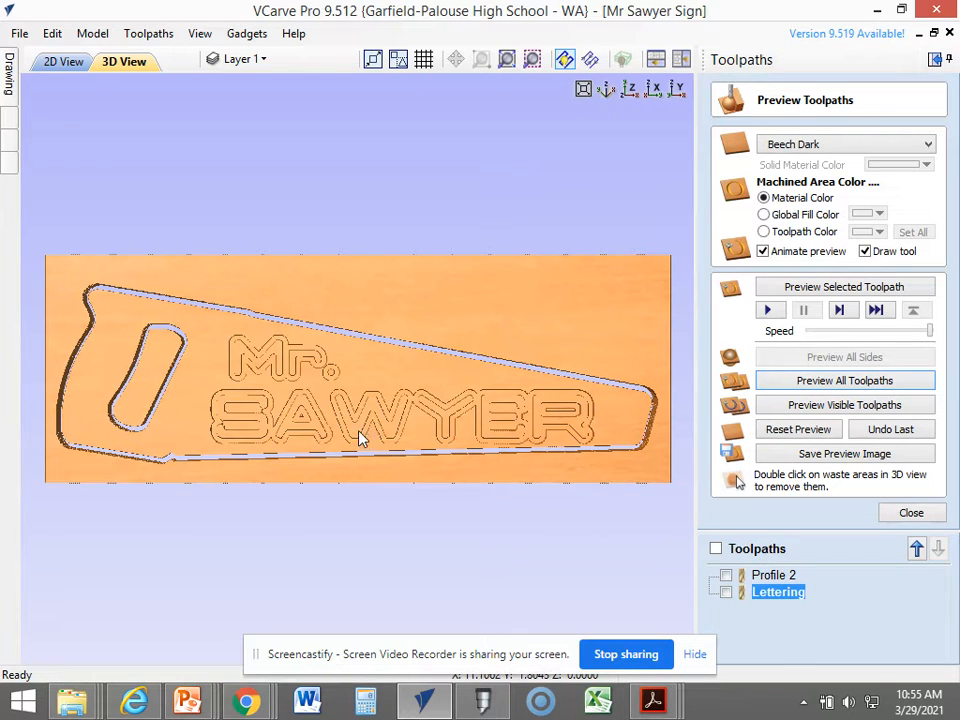
{"action": "scroll", "coordinate": [393, 458], "scroll_direction": "up", "scroll_amount": 2}
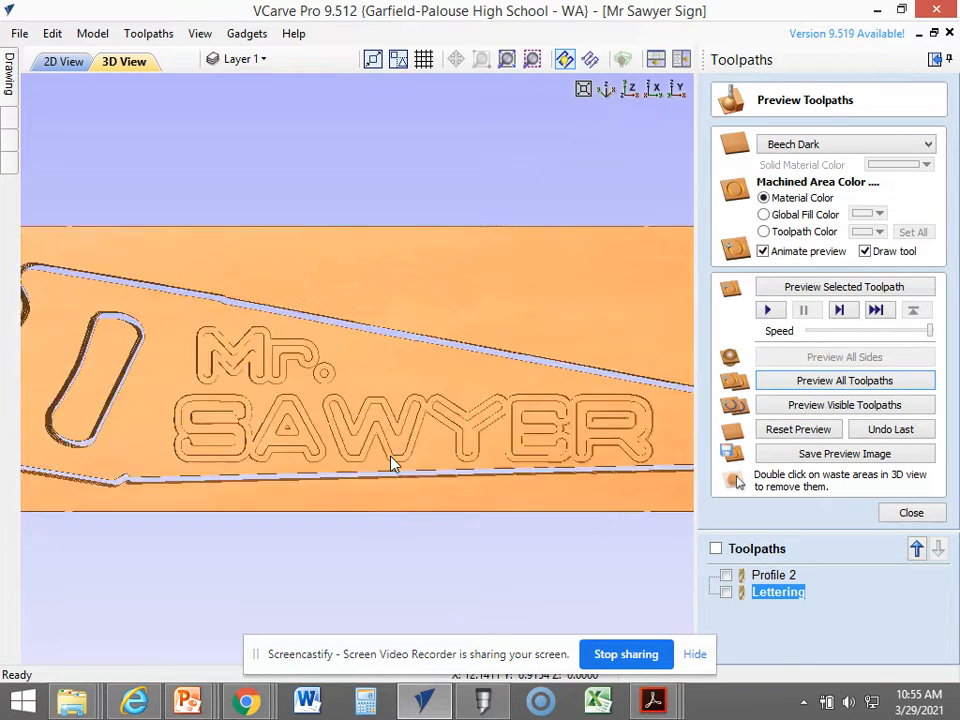
{"action": "scroll", "coordinate": [393, 462], "scroll_direction": "up", "scroll_amount": 1}
{"action": "scroll", "coordinate": [392, 461], "scroll_direction": "down", "scroll_amount": 3}
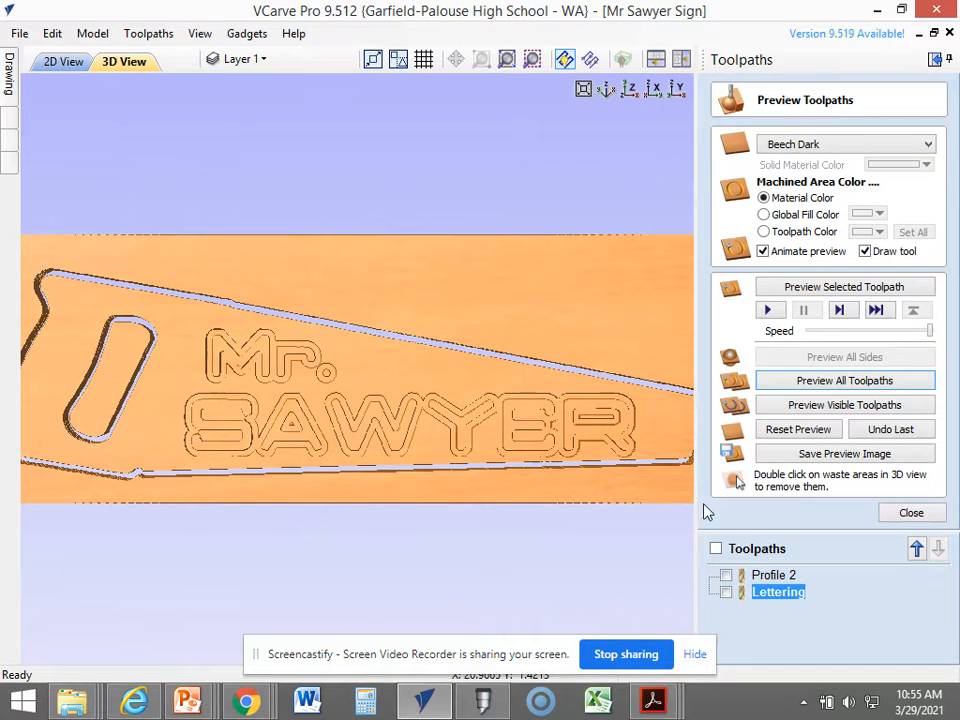
Edit the Lettering toolpath to machine Inside / Left of the letter vectors and recalculate it.
{"action": "right_click", "coordinate": [763, 593]}
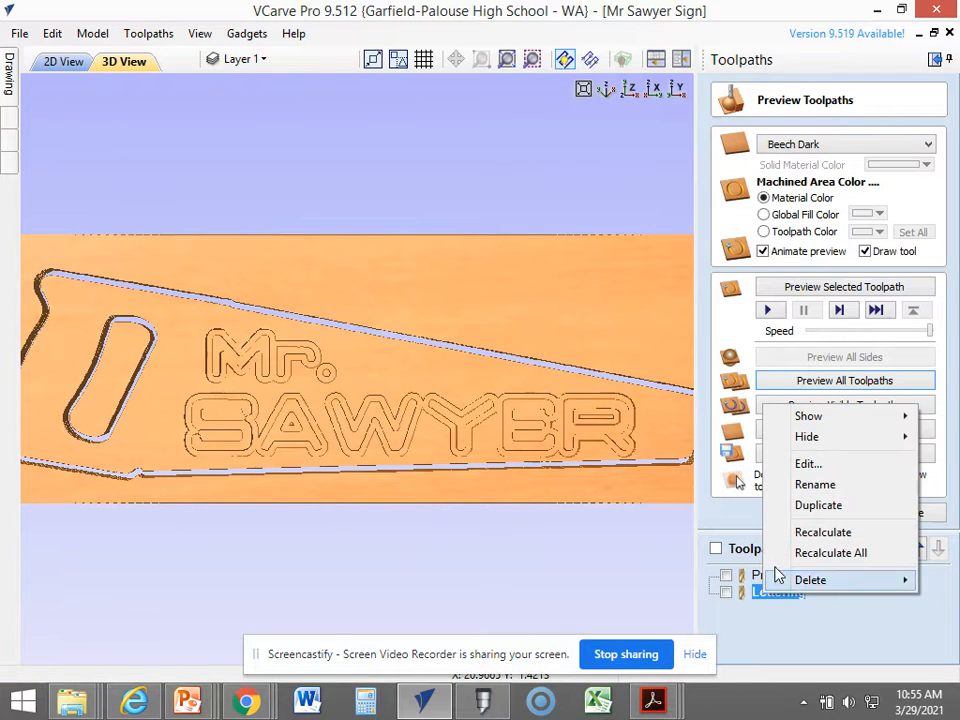
{"action": "left_click", "coordinate": [807, 463]}
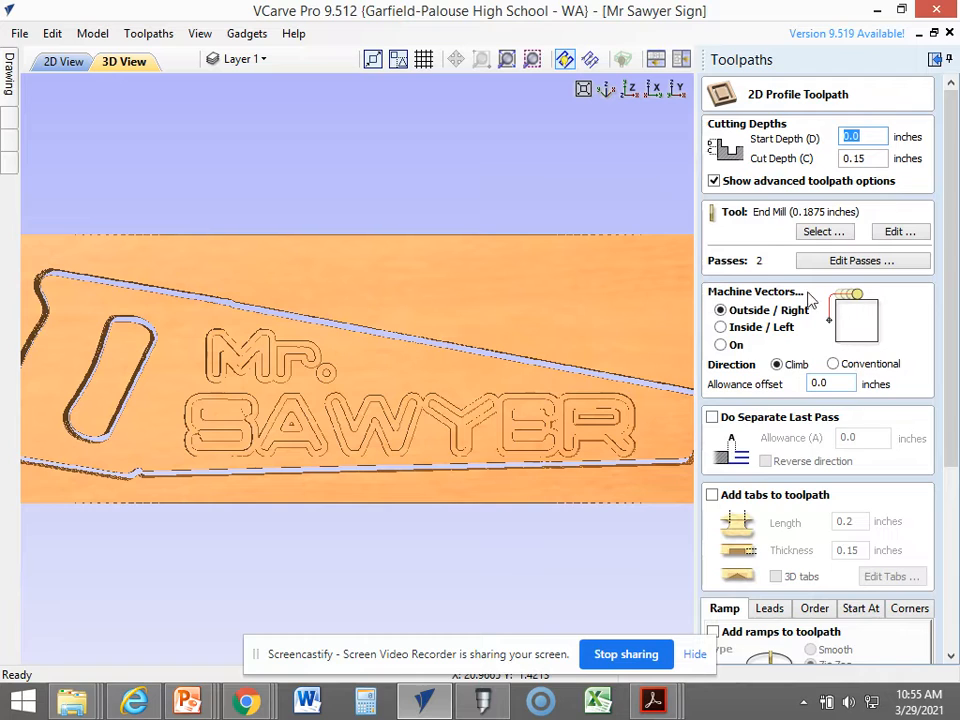
{"action": "left_click", "coordinate": [721, 327]}
{"action": "left_click", "coordinate": [88, 64]}
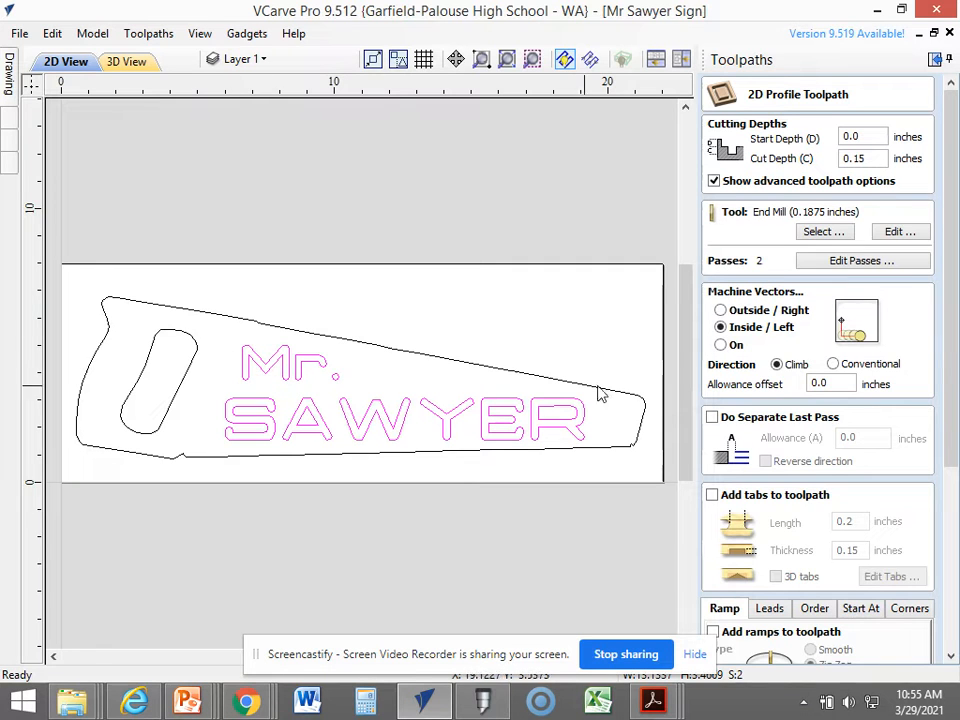
{"action": "scroll", "coordinate": [953, 465], "scroll_direction": "down", "scroll_amount": 3}
{"action": "scroll", "coordinate": [953, 465], "scroll_direction": "down", "scroll_amount": 2}
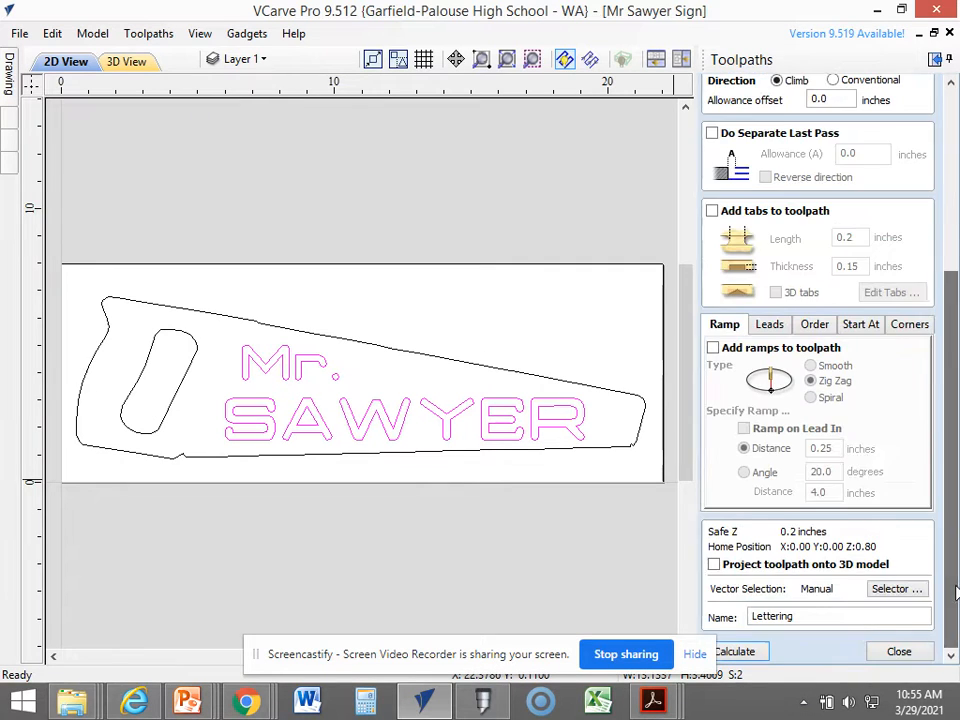
{"action": "left_click", "coordinate": [739, 652]}
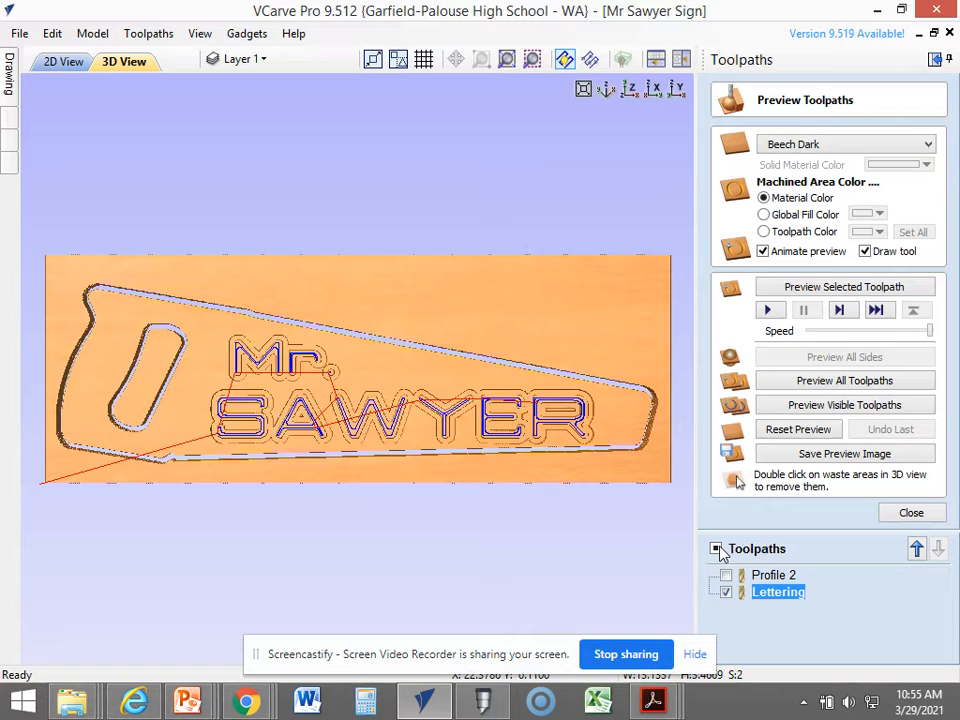
Reset the preview, reduce the simulation speed to about mid-range, and preview all toolpaths to inspect the inside-cut lettering in 3D.
{"action": "left_click", "coordinate": [768, 432]}
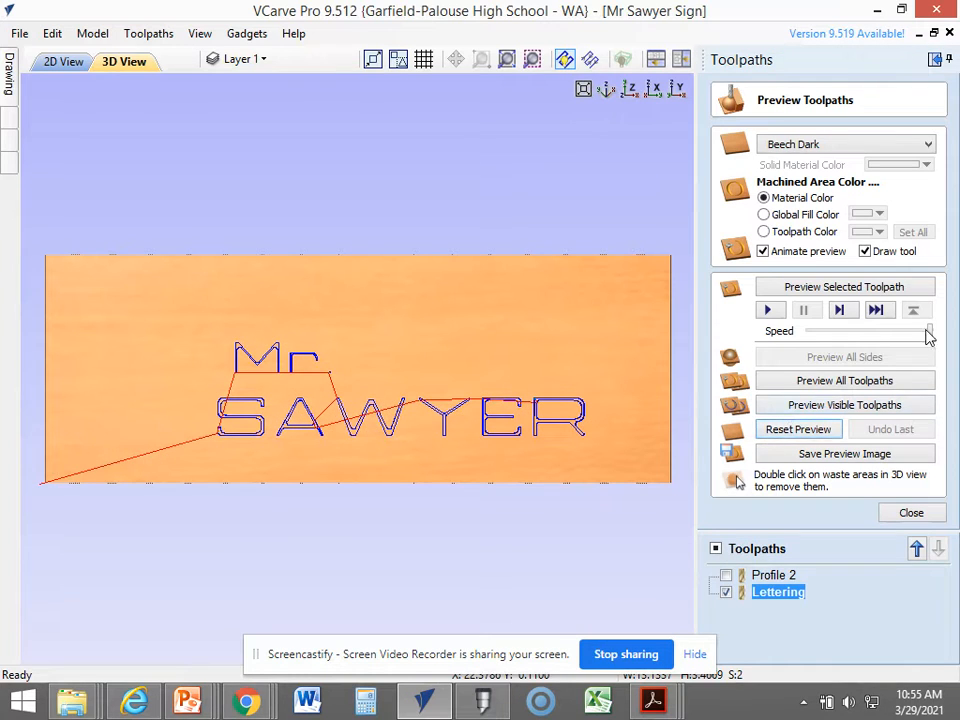
{"action": "left_click_drag", "start_coordinate": [930, 333], "coordinate": [857, 336]}
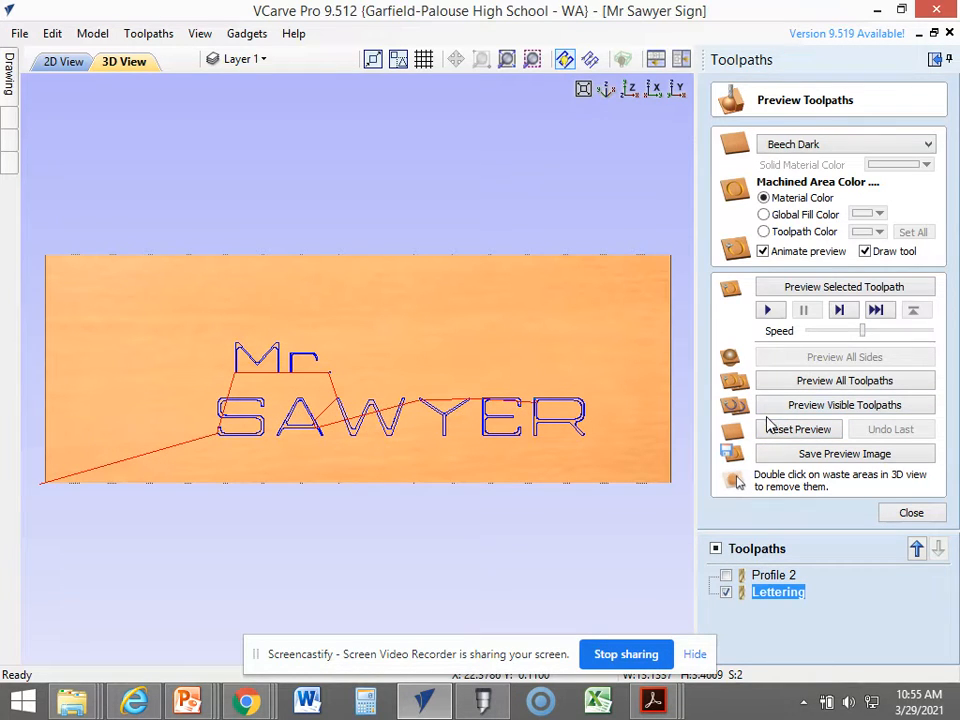
{"action": "left_click", "coordinate": [775, 386]}
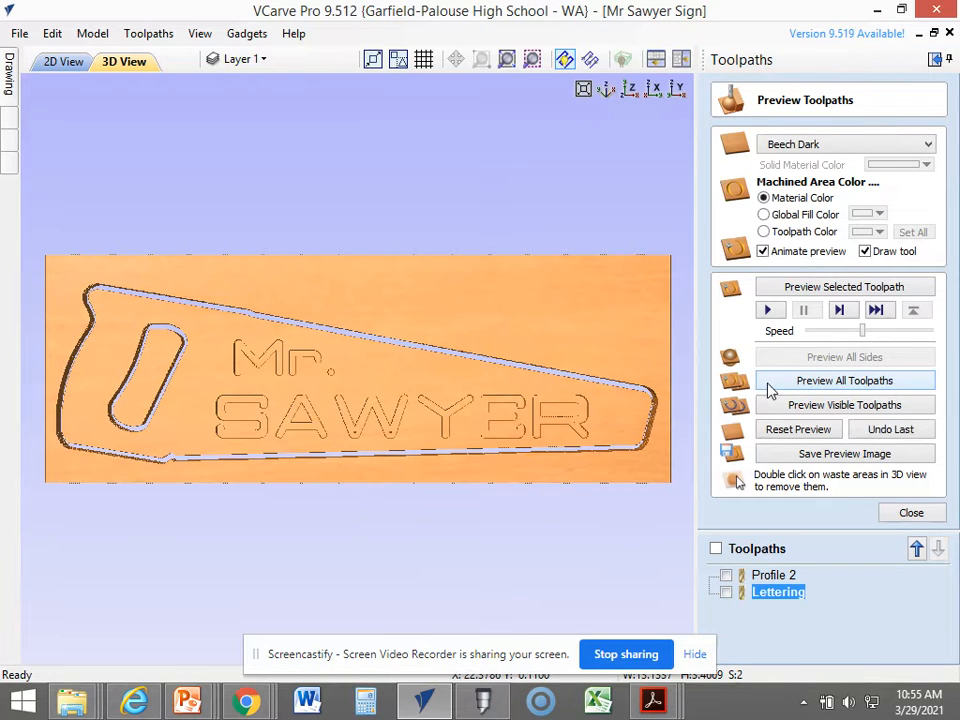
{"action": "scroll", "coordinate": [317, 467], "scroll_direction": "up", "scroll_amount": 1}
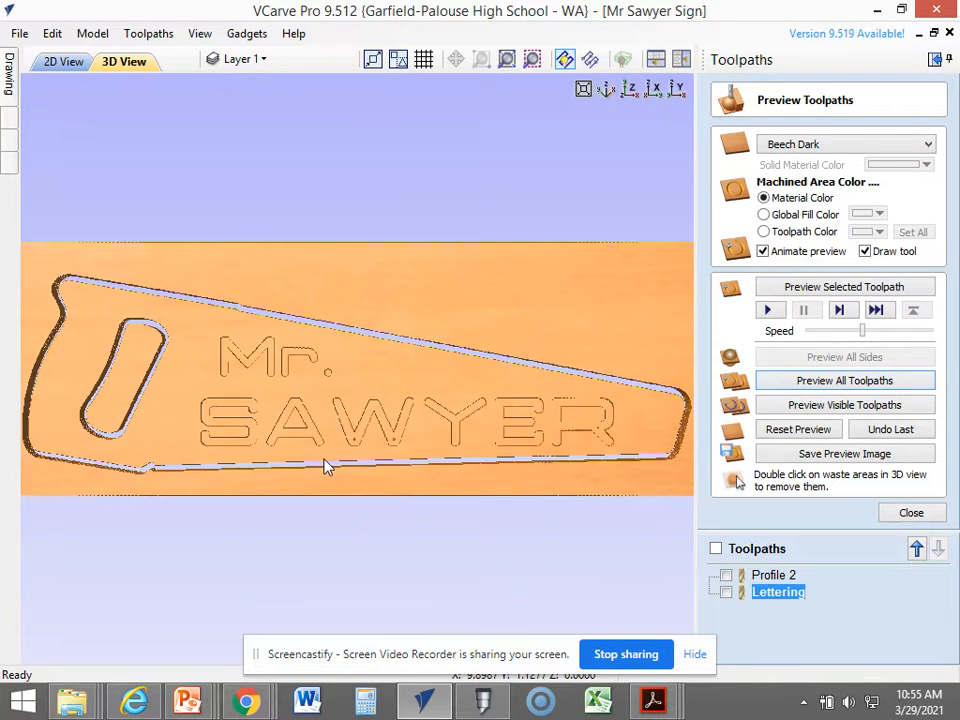
{"action": "left_click_drag", "start_coordinate": [325, 467], "coordinate": [398, 321]}
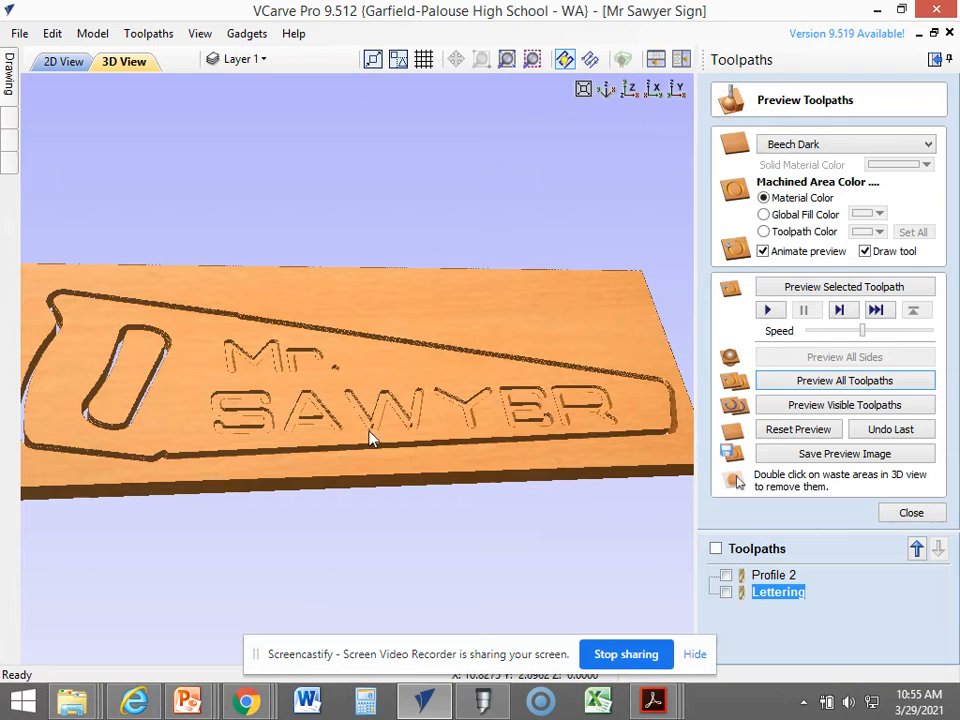
{"action": "mouse_move", "coordinate": [399, 437]}
{"action": "left_mouse_down"}
{"action": "mouse_move", "coordinate": [399, 467]}
{"action": "mouse_move", "coordinate": [424, 456]}
{"action": "mouse_move", "coordinate": [378, 524]}
{"action": "mouse_move", "coordinate": [377, 553]}
{"action": "mouse_move", "coordinate": [377, 516]}
{"action": "mouse_move", "coordinate": [366, 553]}
{"action": "left_mouse_up"}
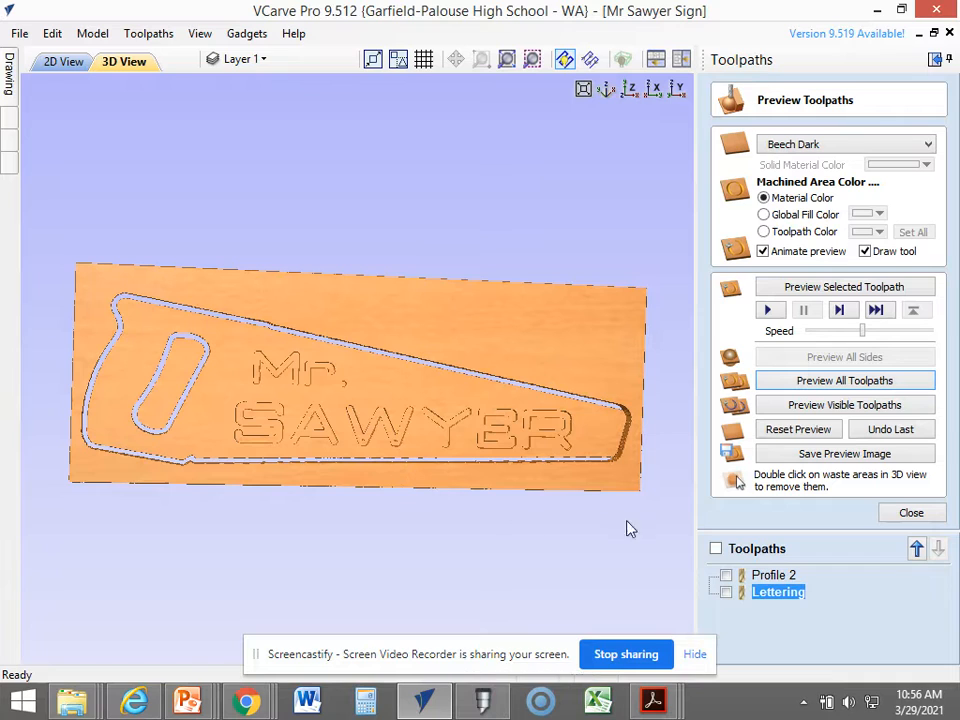
Edit the Profile 2 toolpath to add tabs 0.375 inches long and 0.1 inches thick, and open the tab placement.
{"action": "left_click", "coordinate": [770, 576]}
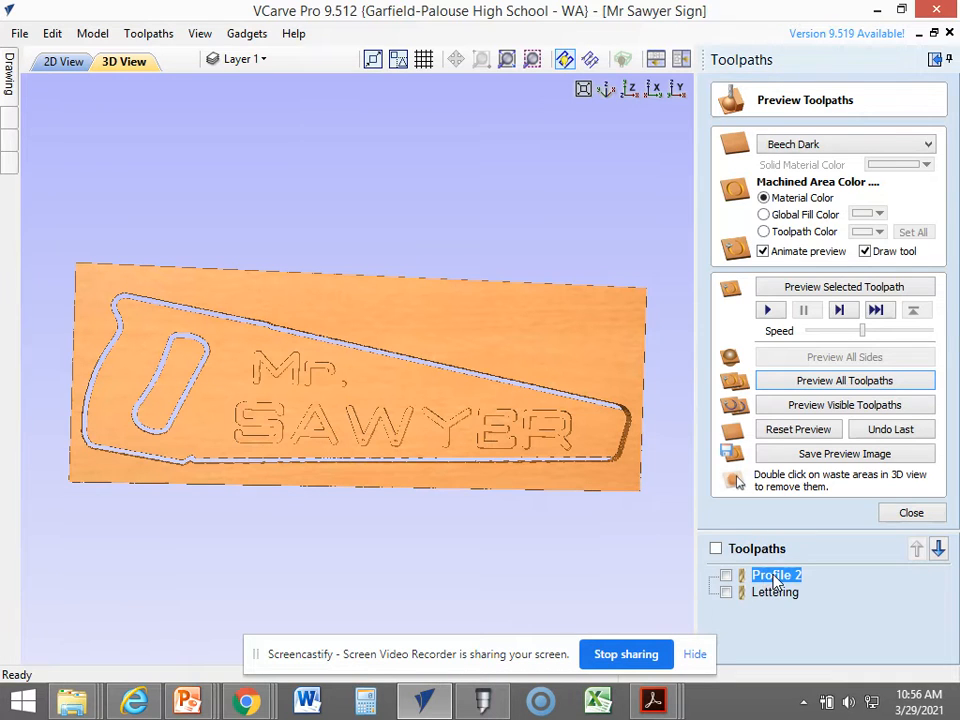
{"action": "right_click", "coordinate": [778, 578]}
{"action": "left_click", "coordinate": [821, 446]}
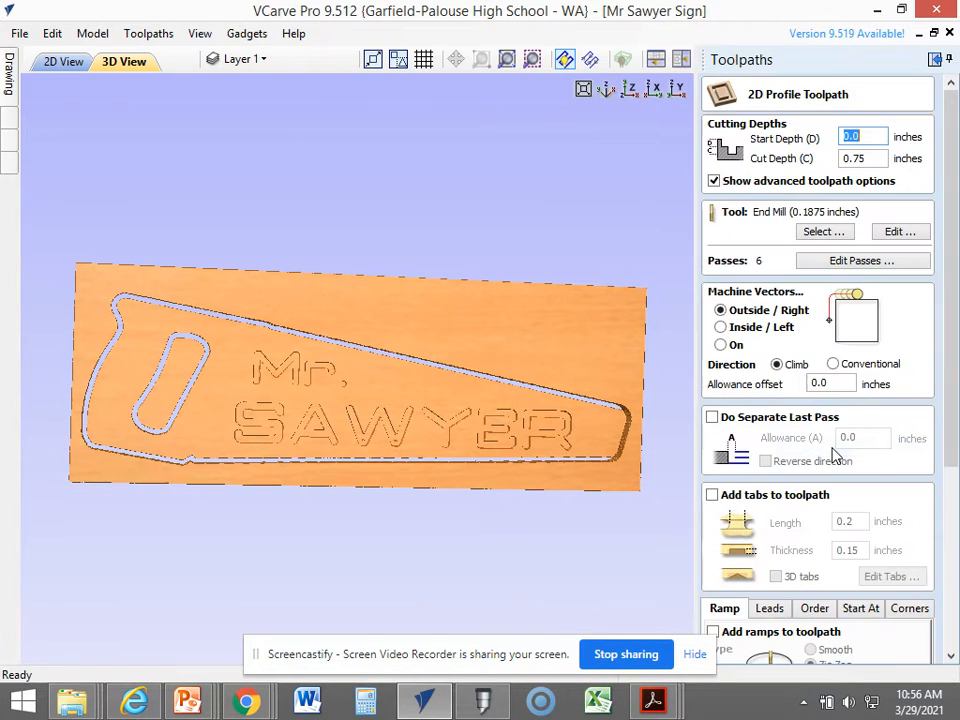
{"action": "left_click", "coordinate": [714, 498]}
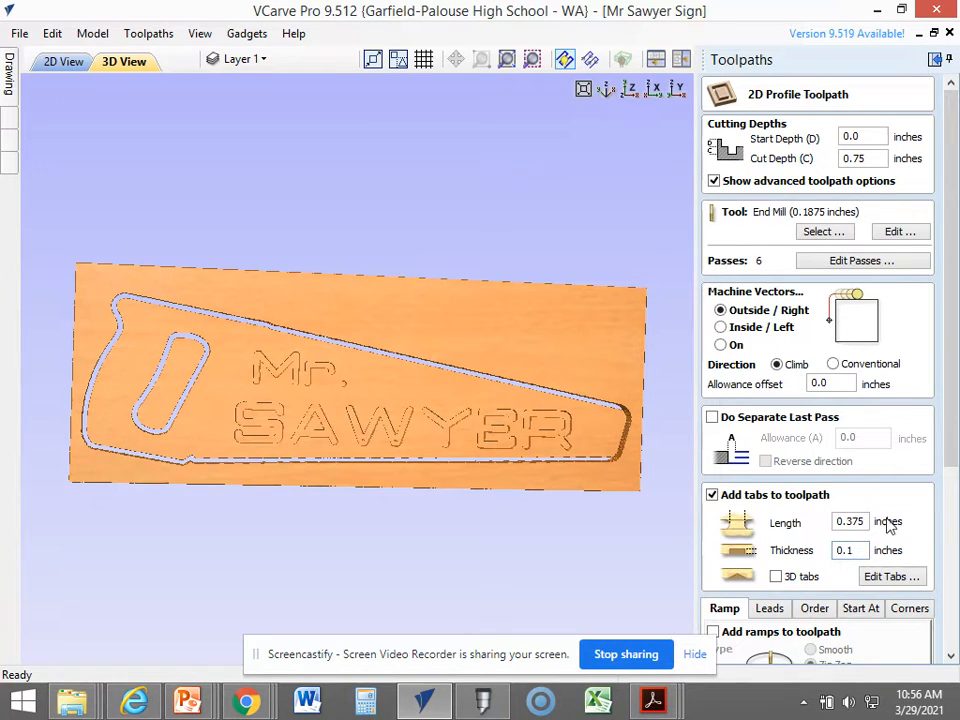
{"action": "scroll", "coordinate": [878, 505], "scroll_direction": "down", "scroll_amount": 1}
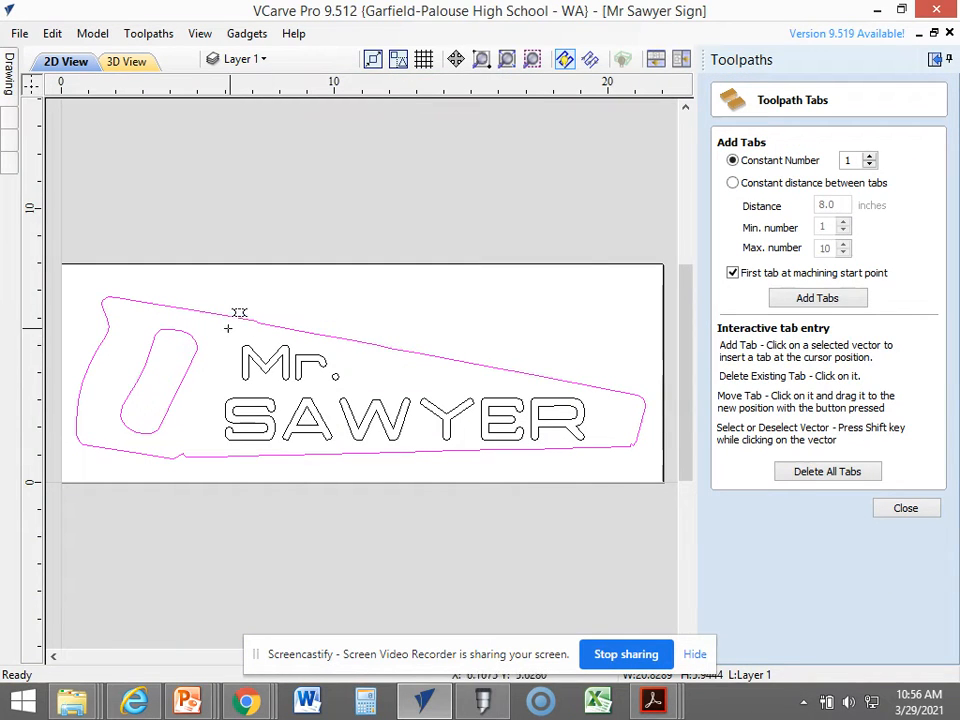
Place two tabs along the saw's top edge, two along its bottom edge, and one on each long side of the handle opening.
{"action": "left_click", "coordinate": [131, 452]}
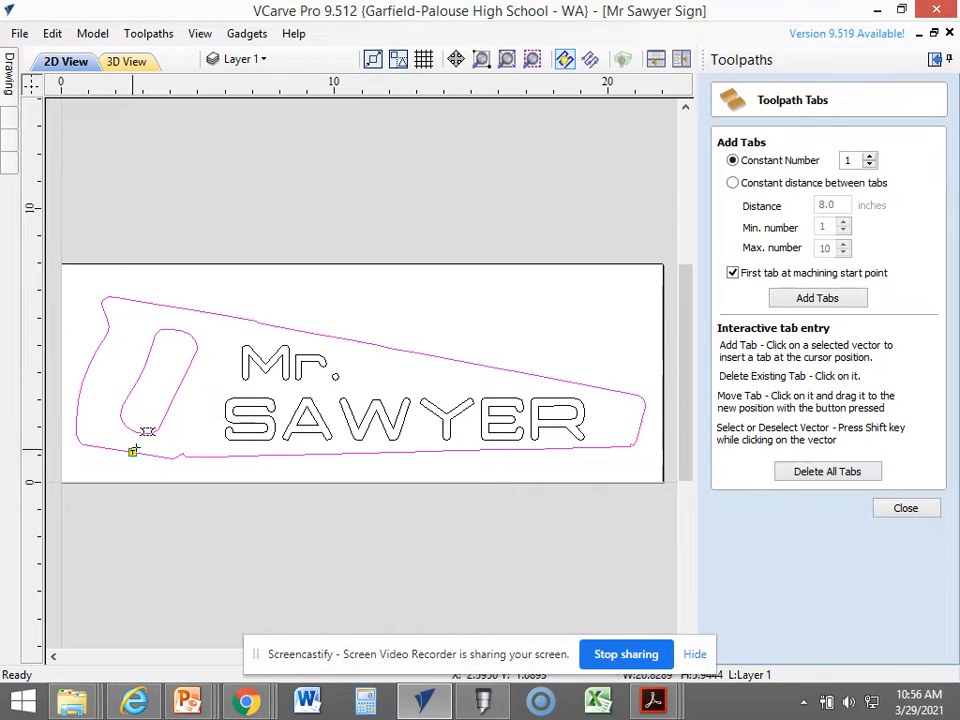
{"action": "left_click", "coordinate": [216, 315]}
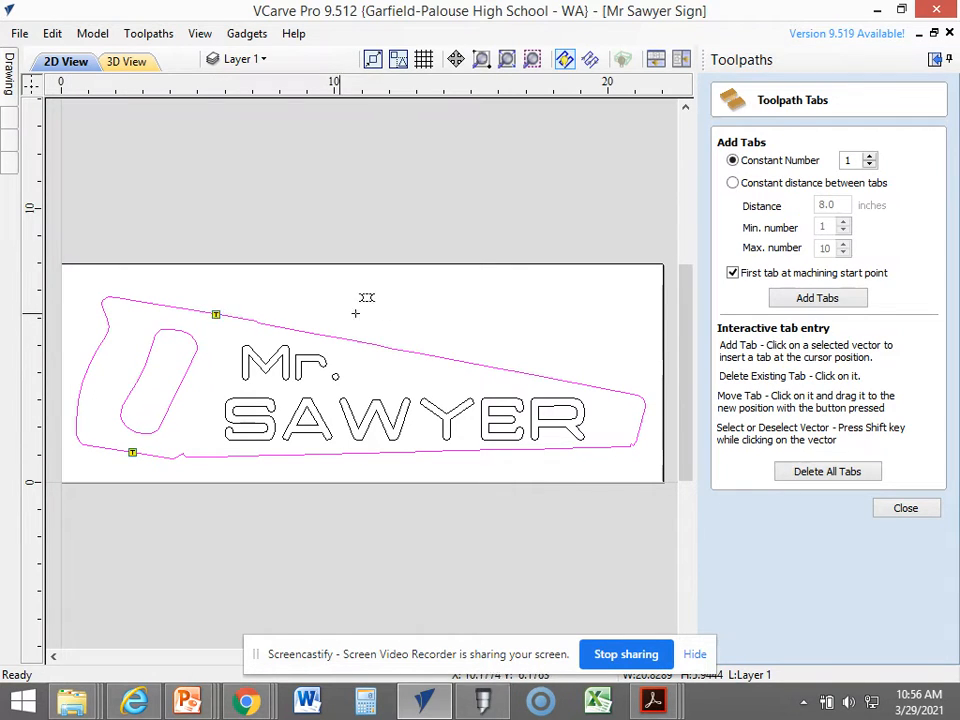
{"action": "left_click", "coordinate": [478, 364]}
{"action": "left_click", "coordinate": [464, 451]}
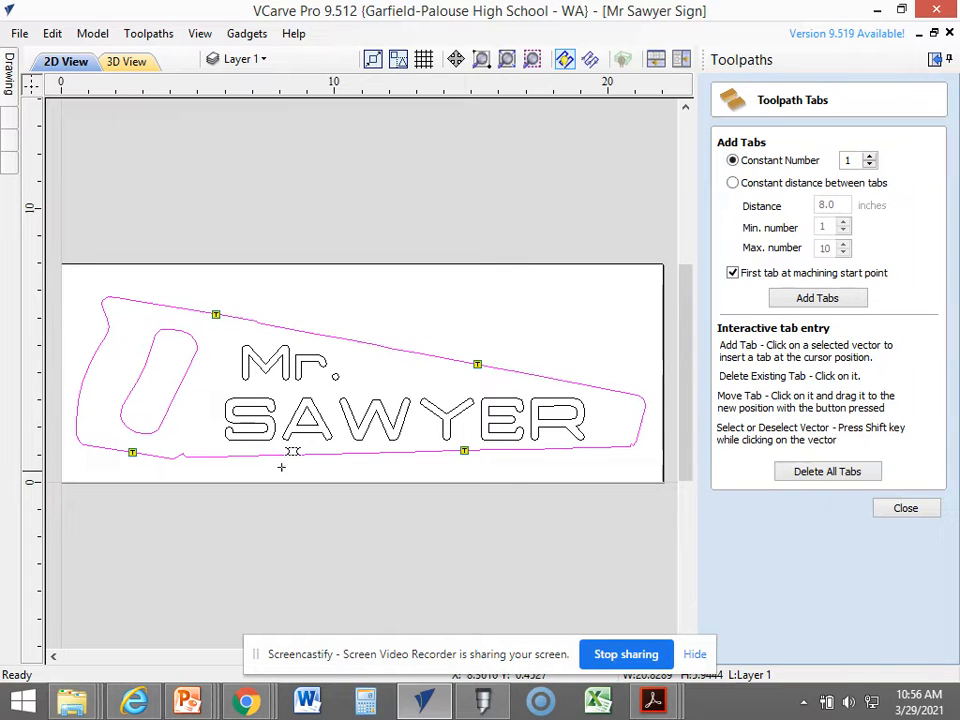
{"action": "left_click", "coordinate": [178, 389]}
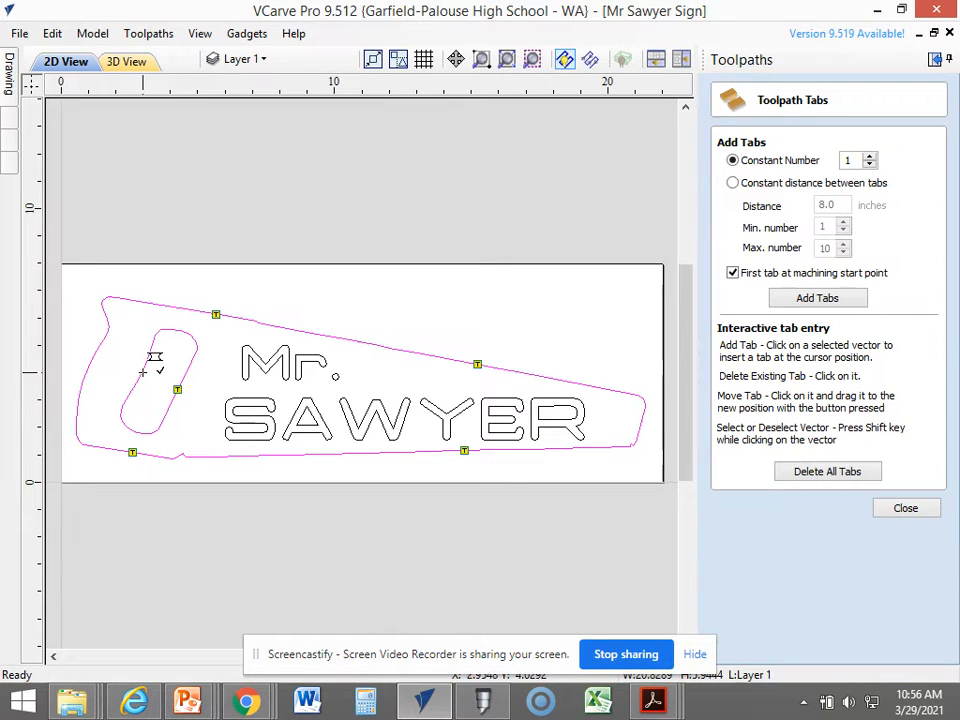
{"action": "left_click", "coordinate": [139, 378]}
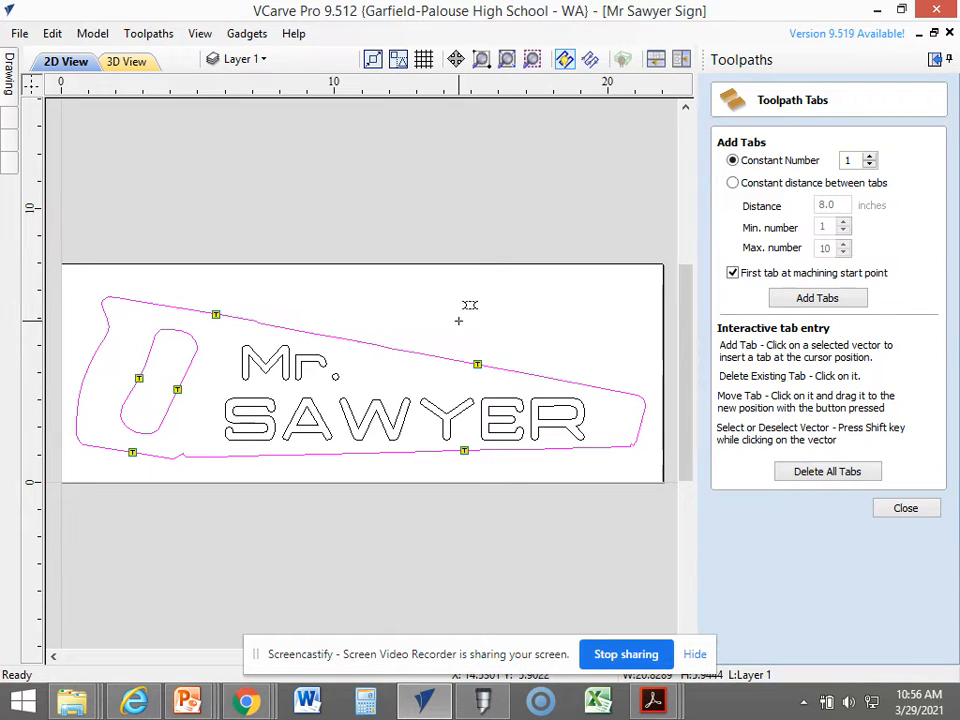
{"action": "left_click", "coordinate": [906, 509]}
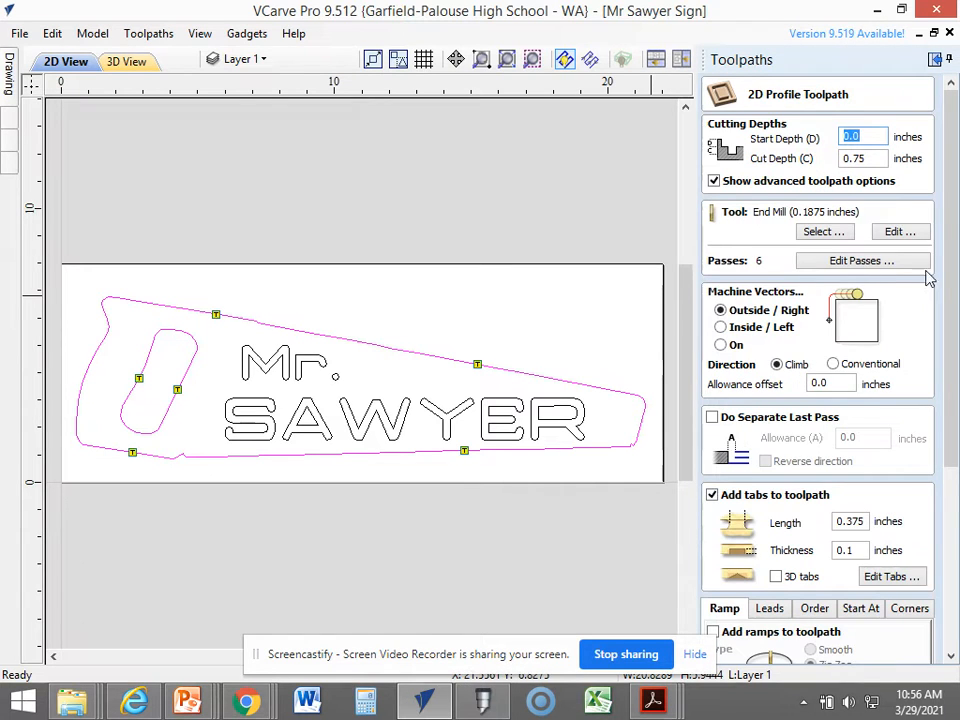
Recalculate Profile 2 with its tabs, and rerun the preview of all toolpaths on a reset block.
{"action": "scroll", "coordinate": [926, 274], "scroll_direction": "down", "scroll_amount": 3}
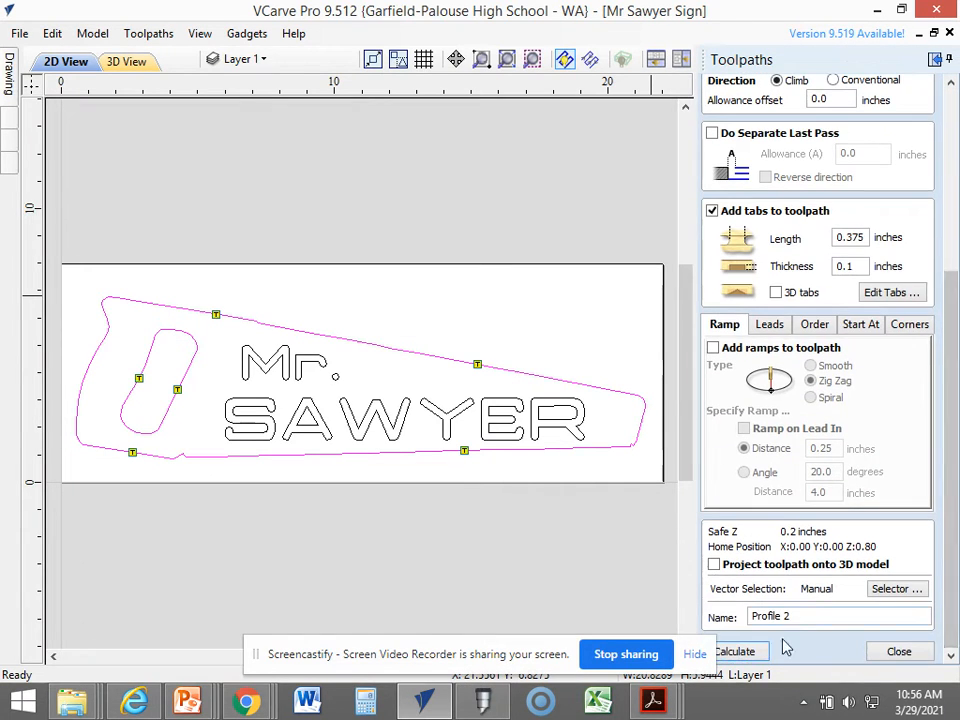
{"action": "left_click", "coordinate": [748, 651]}
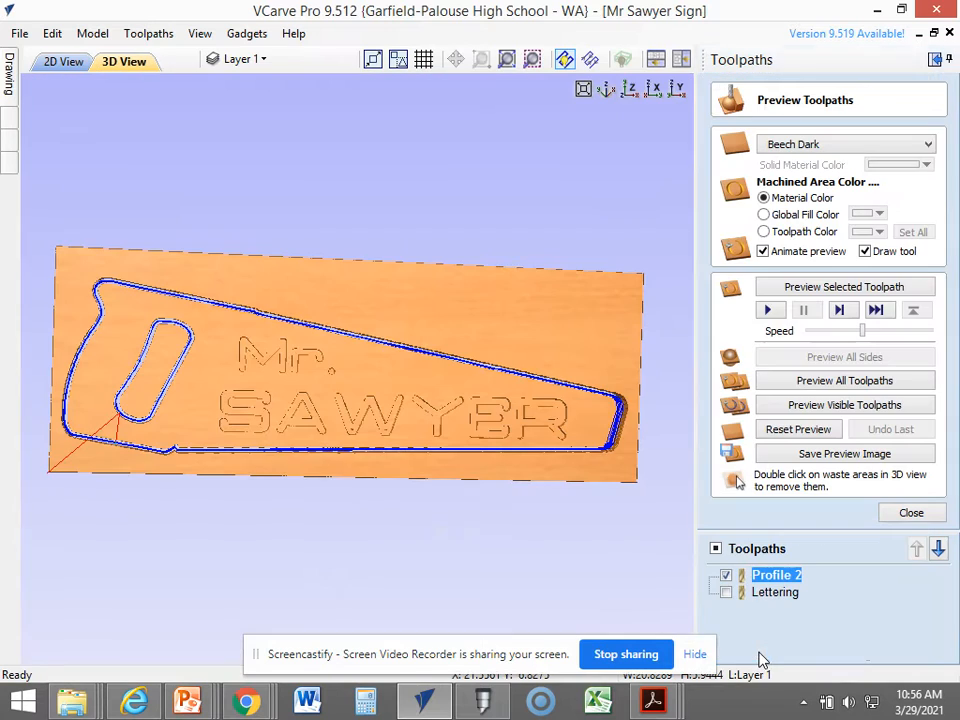
{"action": "left_click", "coordinate": [798, 434]}
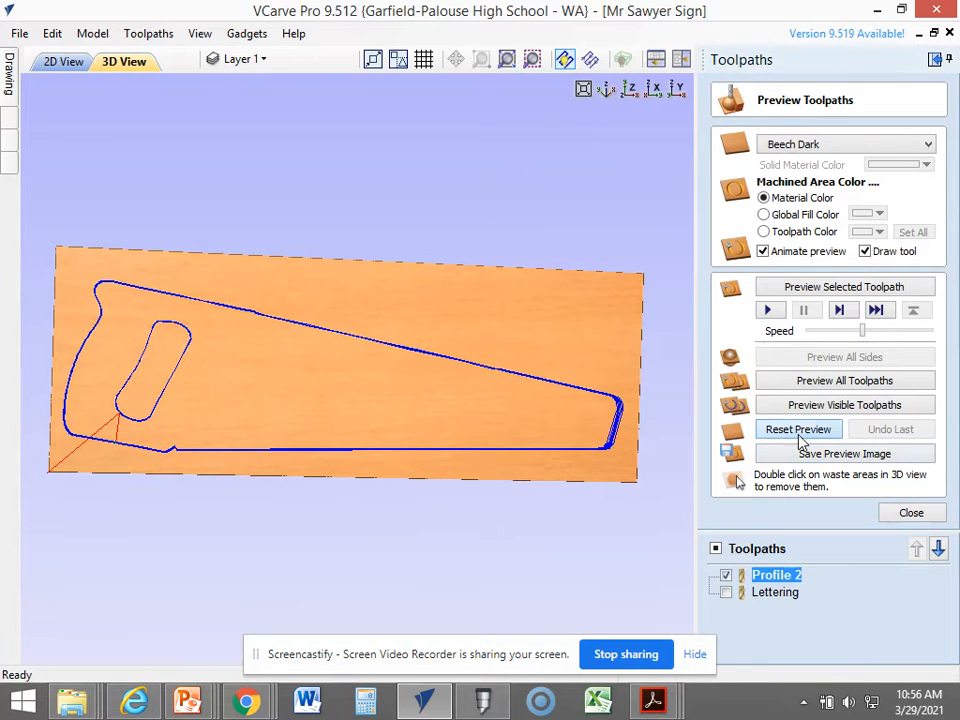
{"action": "left_click", "coordinate": [813, 381]}
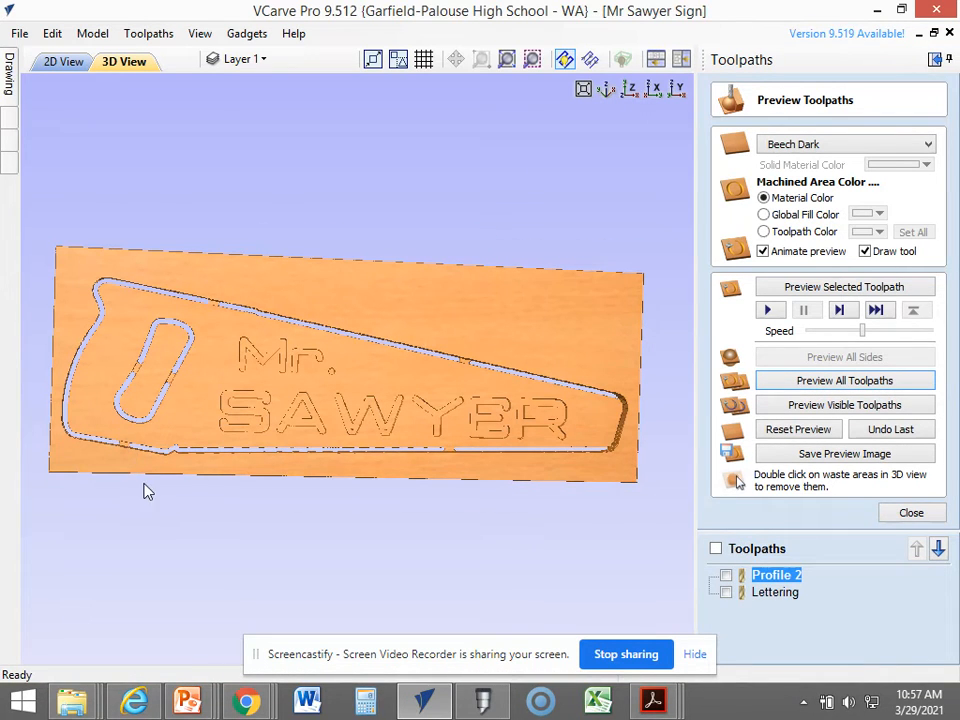
Examine the carved letters and the tabs along the saw outline and handle opening from several angles in the 3D preview.
{"action": "scroll", "coordinate": [146, 491], "scroll_direction": "up", "scroll_amount": 3}
{"action": "scroll", "coordinate": [150, 491], "scroll_direction": "down", "scroll_amount": 2}
{"action": "scroll", "coordinate": [145, 490], "scroll_direction": "up", "scroll_amount": 3}
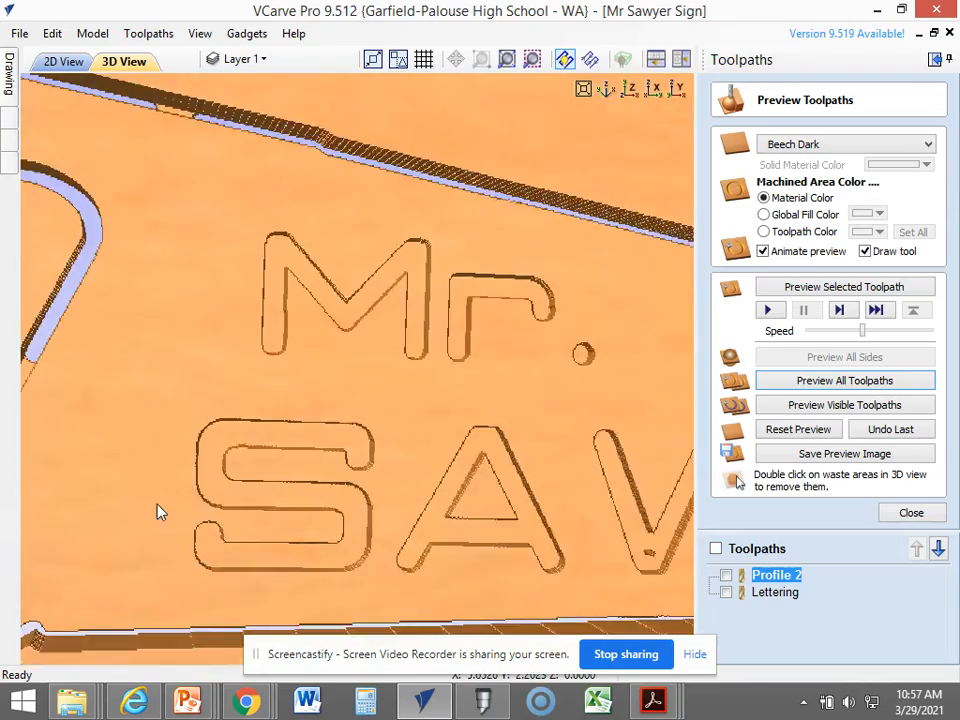
{"action": "scroll", "coordinate": [120, 518], "scroll_direction": "down", "scroll_amount": 1}
{"action": "scroll", "coordinate": [100, 525], "scroll_direction": "up", "scroll_amount": 1}
{"action": "left_click_drag", "start_coordinate": [143, 503], "coordinate": [195, 494]}
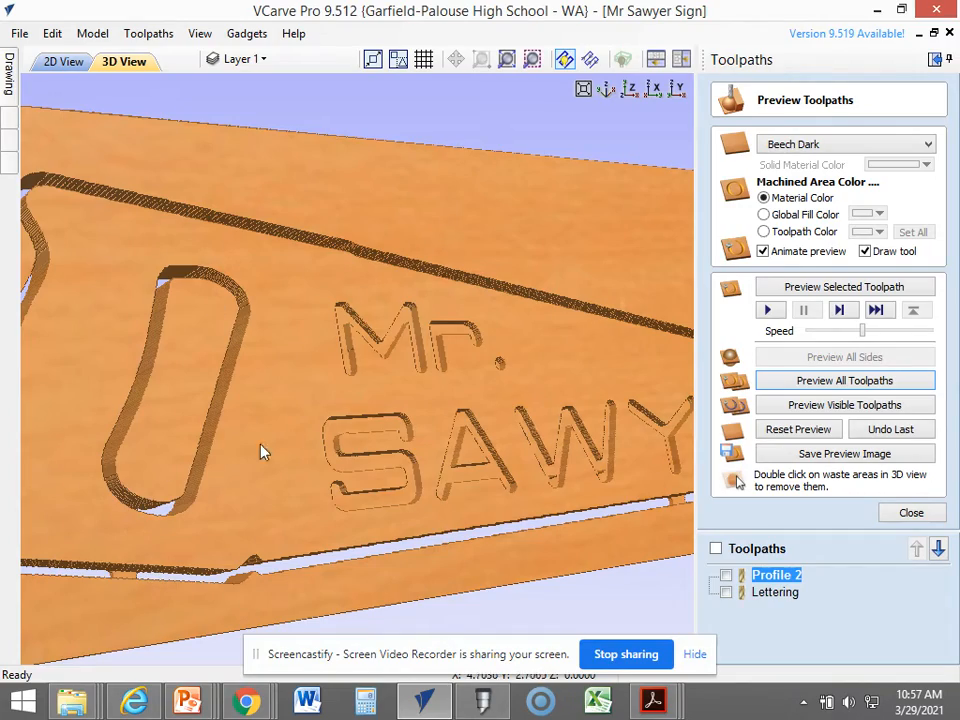
{"action": "left_click_drag", "start_coordinate": [261, 450], "coordinate": [126, 424]}
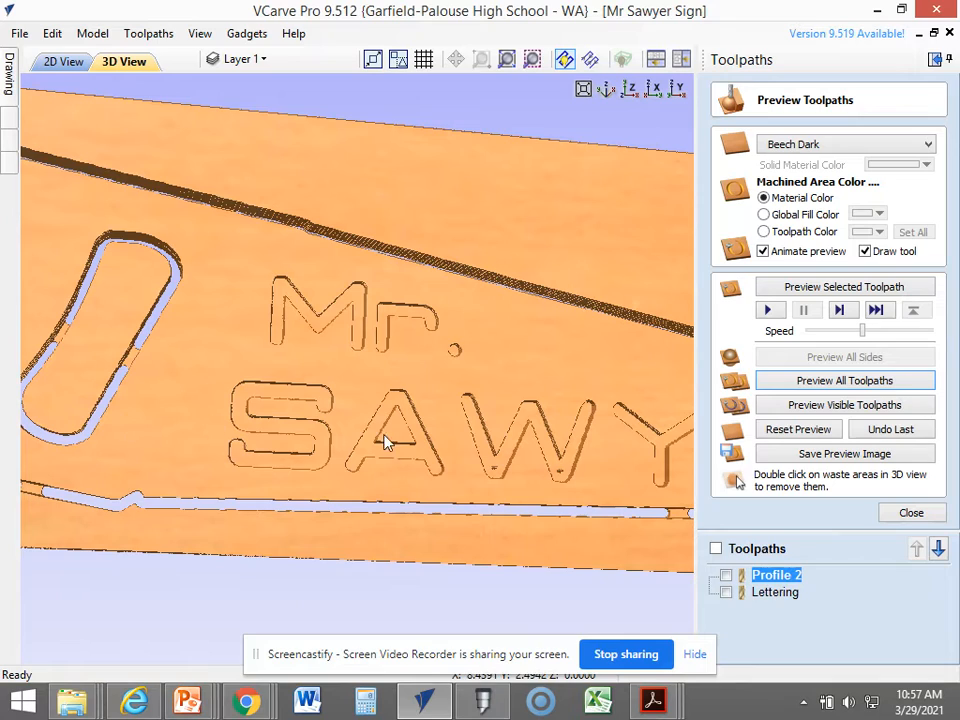
{"action": "scroll", "coordinate": [560, 476], "scroll_direction": "up", "scroll_amount": 2}
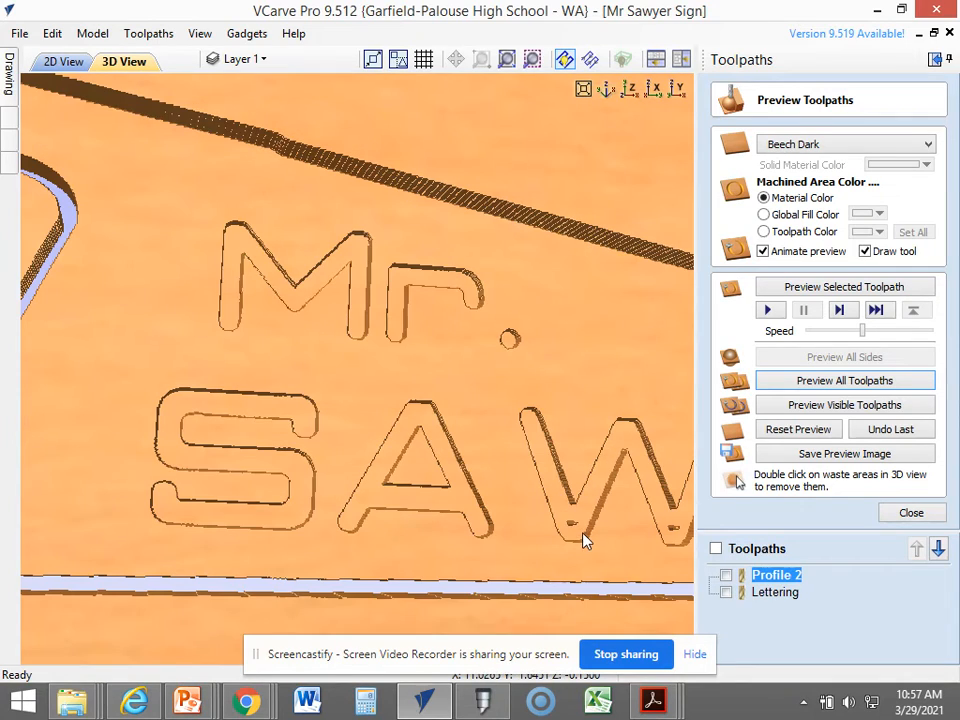
{"action": "left_click_drag", "start_coordinate": [585, 541], "coordinate": [493, 523]}
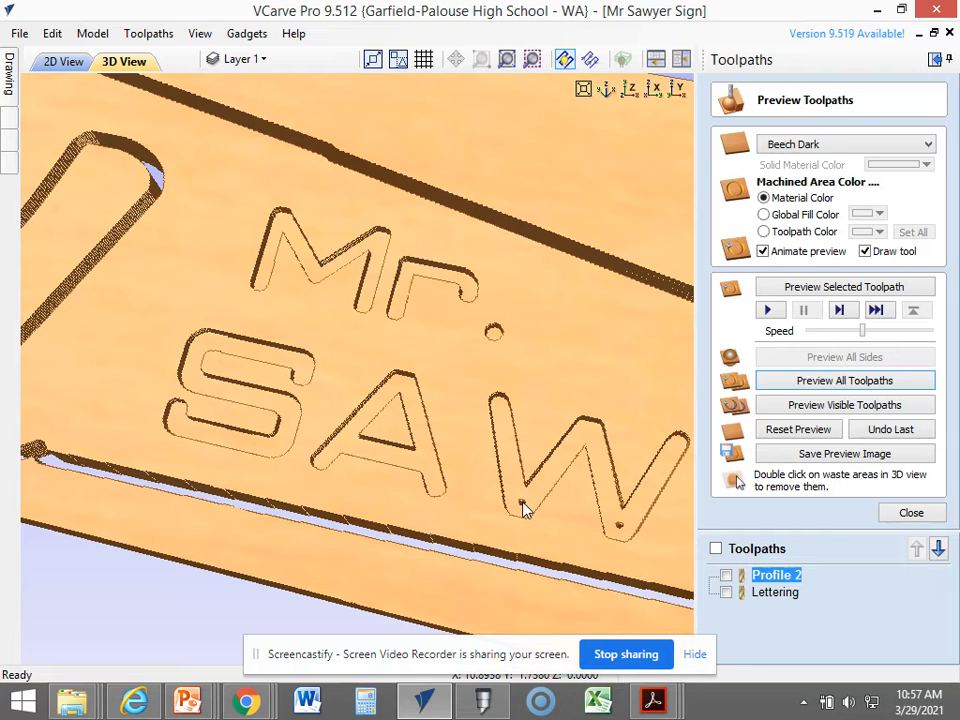
{"action": "scroll", "coordinate": [550, 506], "scroll_direction": "down", "scroll_amount": 5}
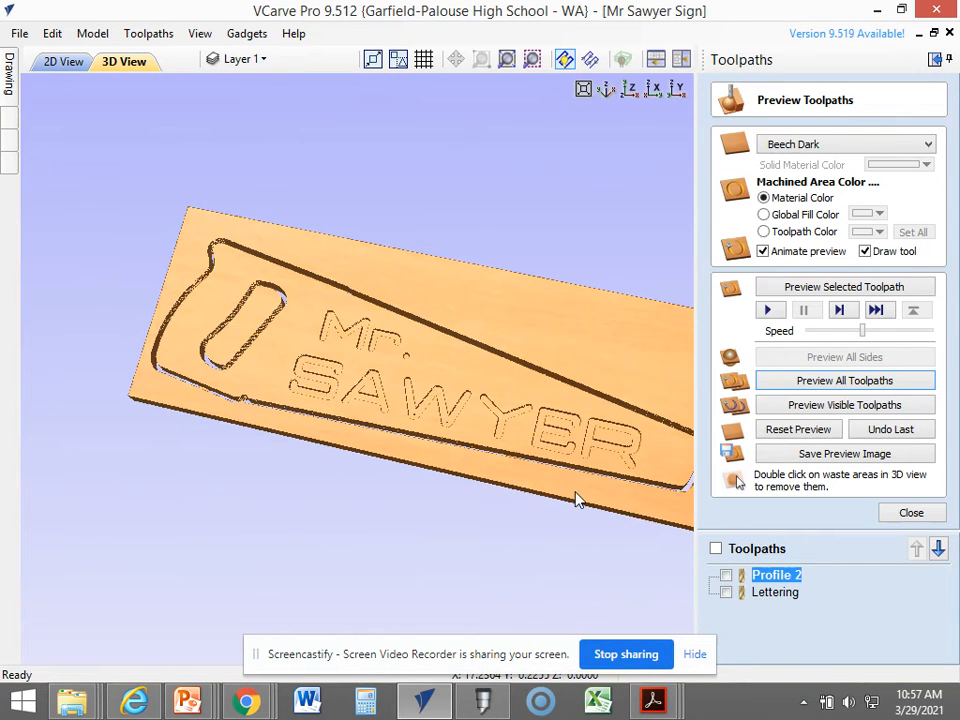
Close the preview, show both toolpaths, and check their estimated machining times in the Toolpaths Summary.
{"action": "left_click", "coordinate": [911, 513]}
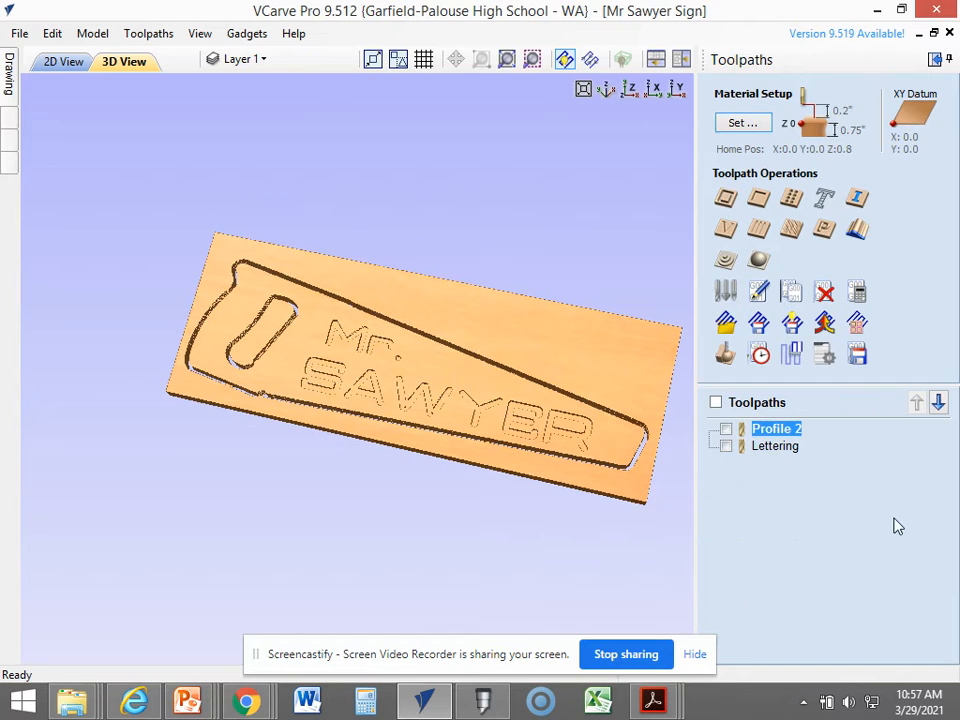
{"action": "left_click", "coordinate": [716, 403]}
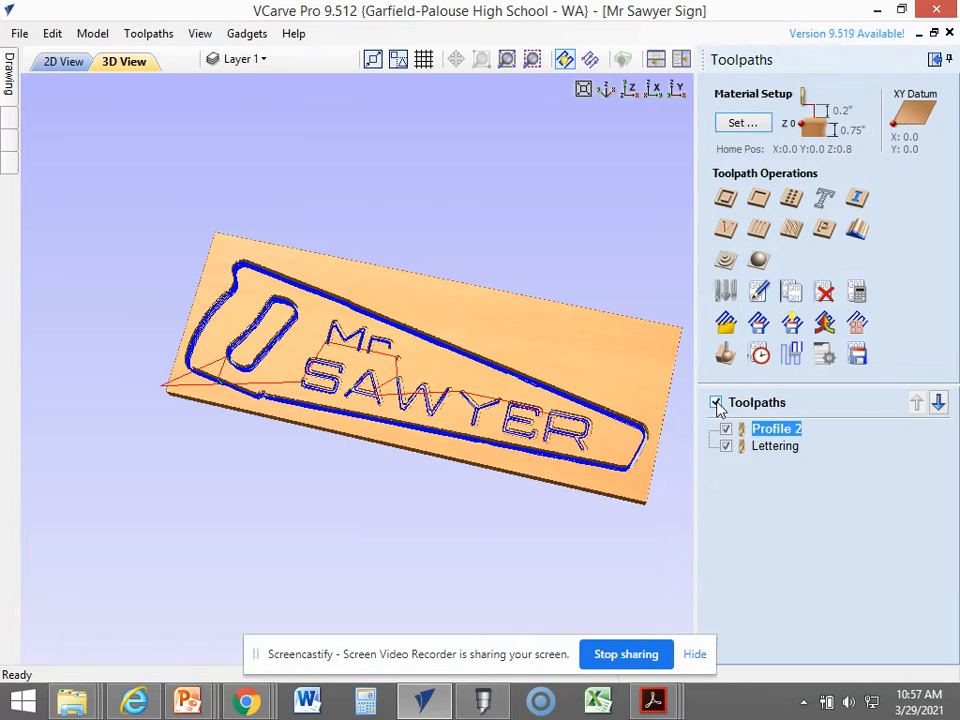
{"action": "left_click", "coordinate": [759, 354]}
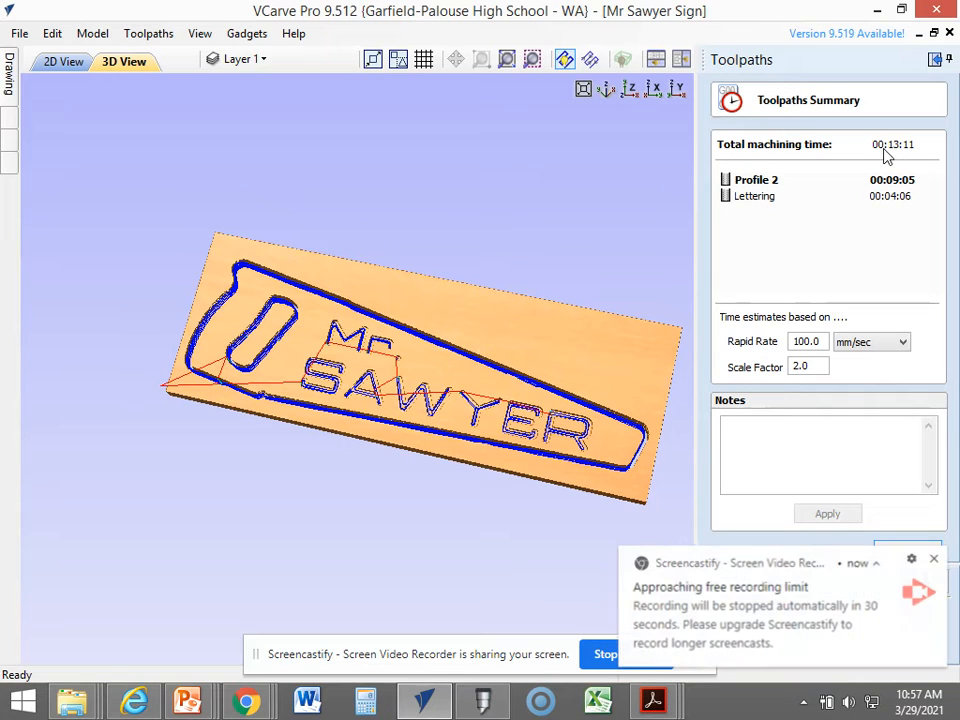
{"action": "left_click", "coordinate": [926, 554]}
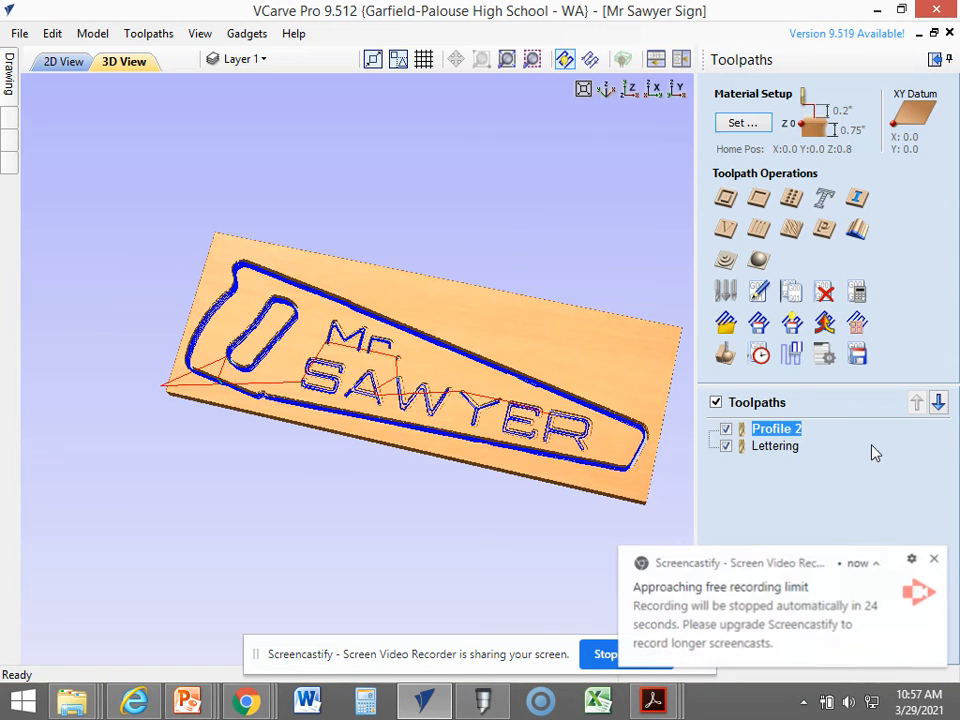
Review the estimated machining times of Profile 2 and Lettering once more, and close the Toolpaths Summary.
{"action": "left_click", "coordinate": [760, 352]}
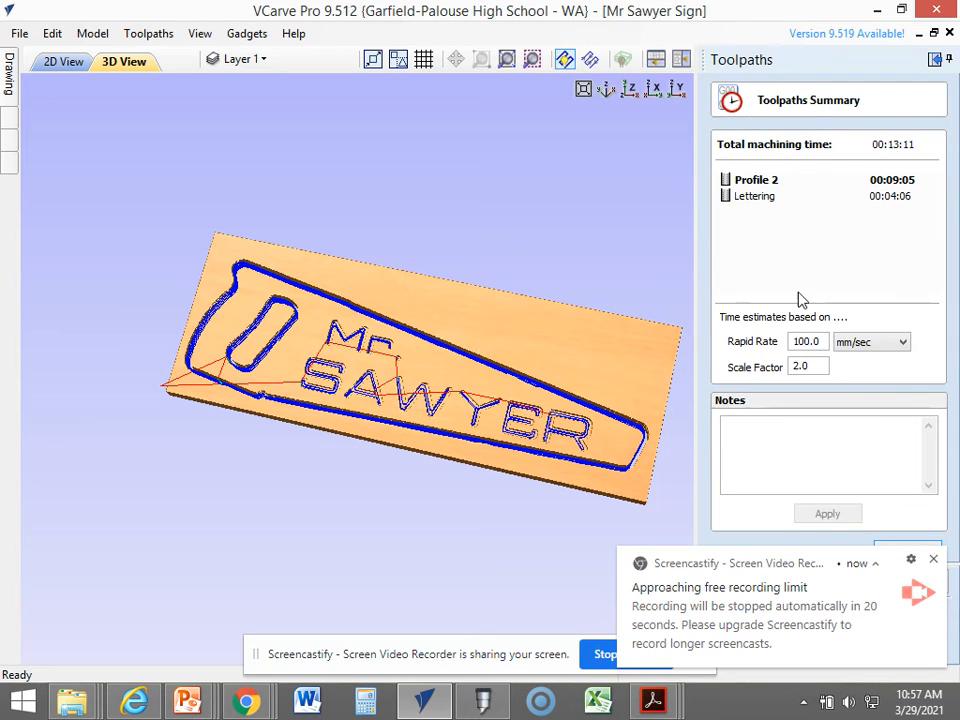
{"action": "left_click", "coordinate": [913, 560]}
{"action": "left_click", "coordinate": [931, 513]}
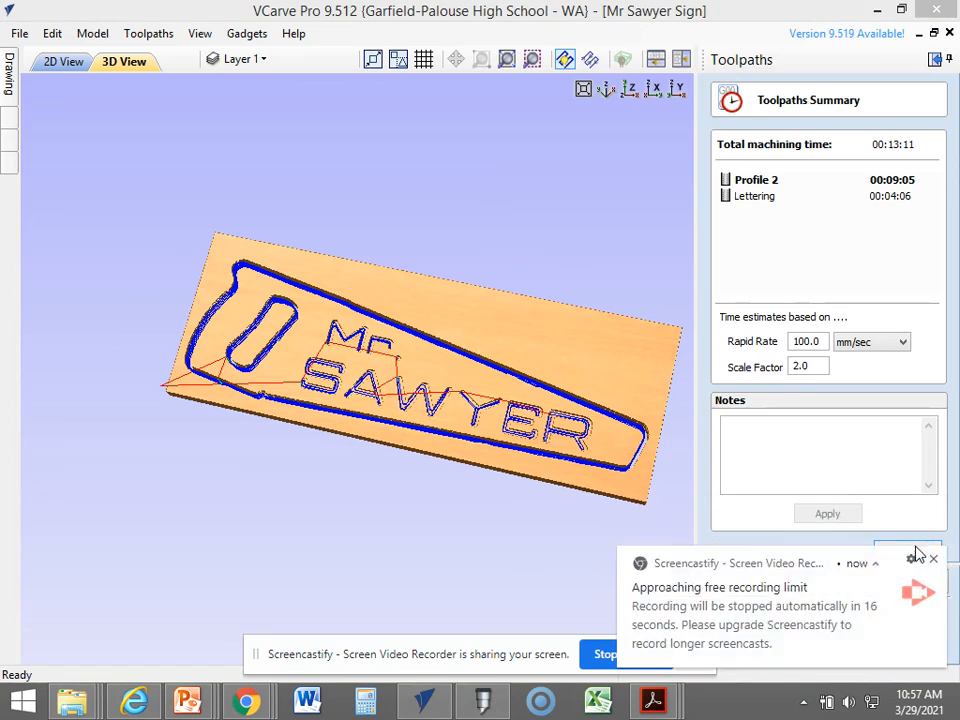
{"action": "left_click", "coordinate": [906, 551]}
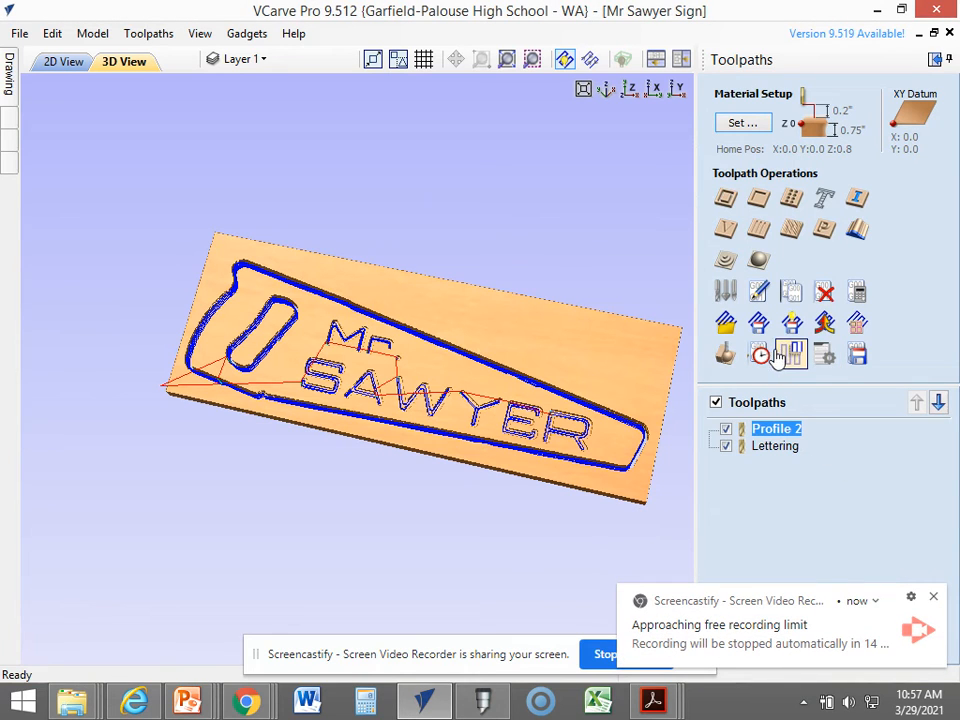
Open the save dialog for outputting both visible toolpaths to one file with the G Code (inch) (*.tap) post processor.
{"action": "left_click", "coordinate": [855, 355]}
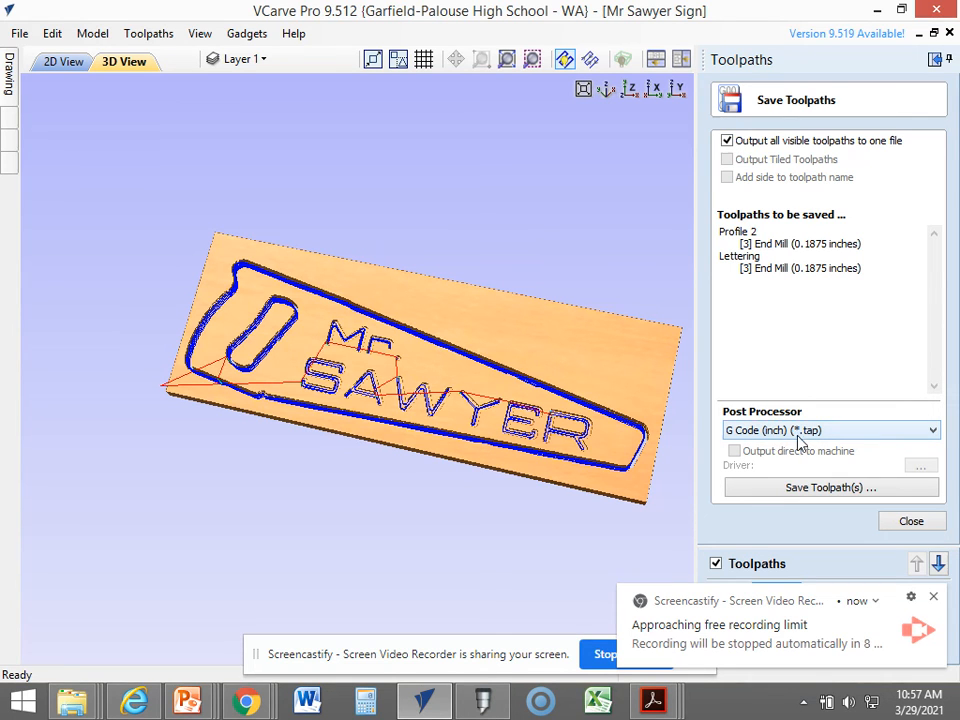
{"action": "left_click", "coordinate": [822, 488]}
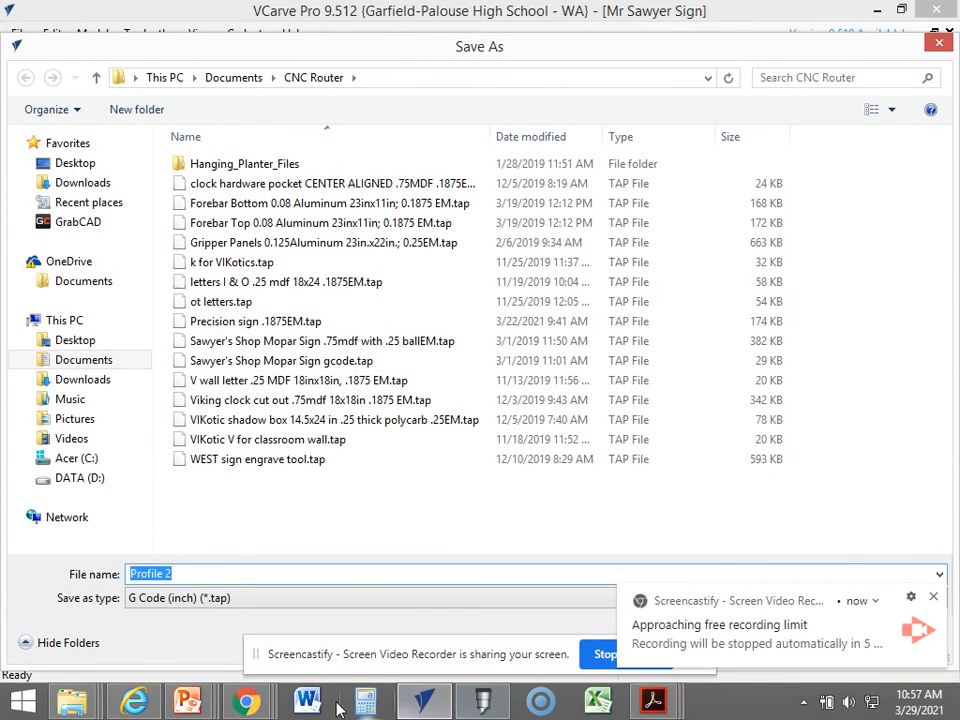
{"action": "left_click", "coordinate": [246, 700]}
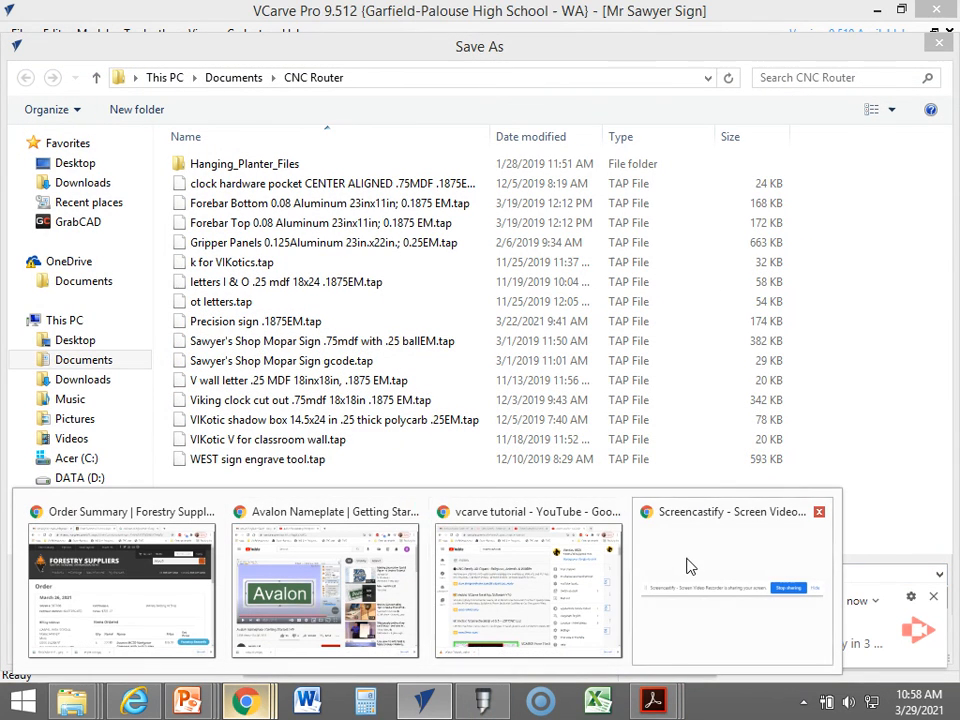